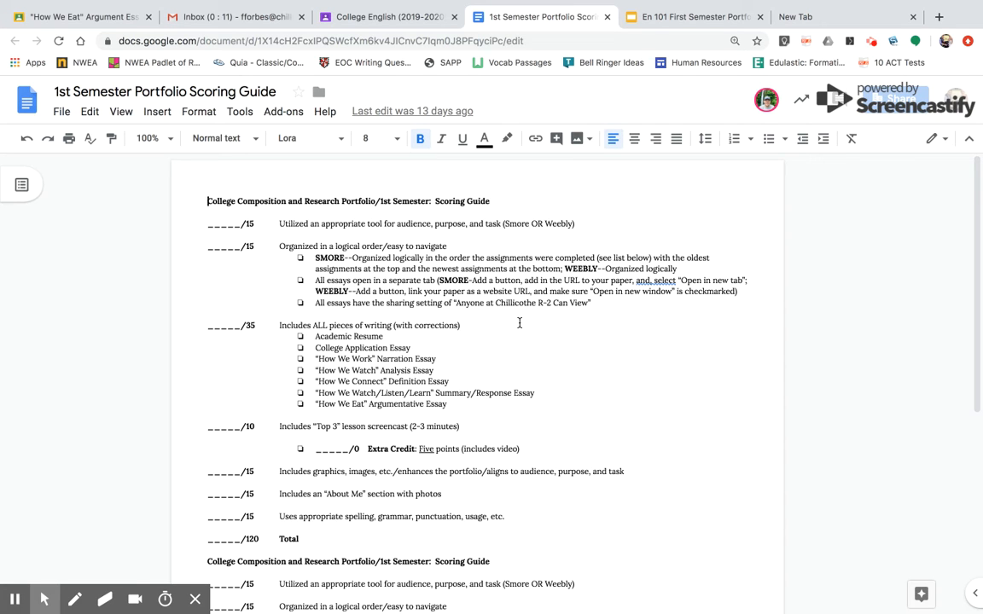
Review the portfolio scoring guide's criteria and the document's link-sharing settings.
triple_click(414, 223)
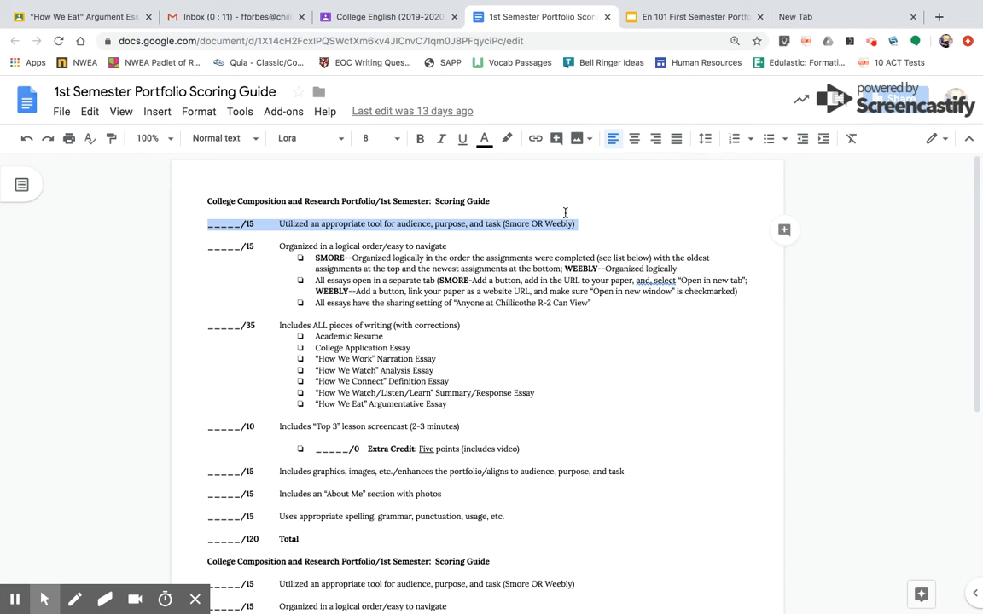
left_click(883, 102)
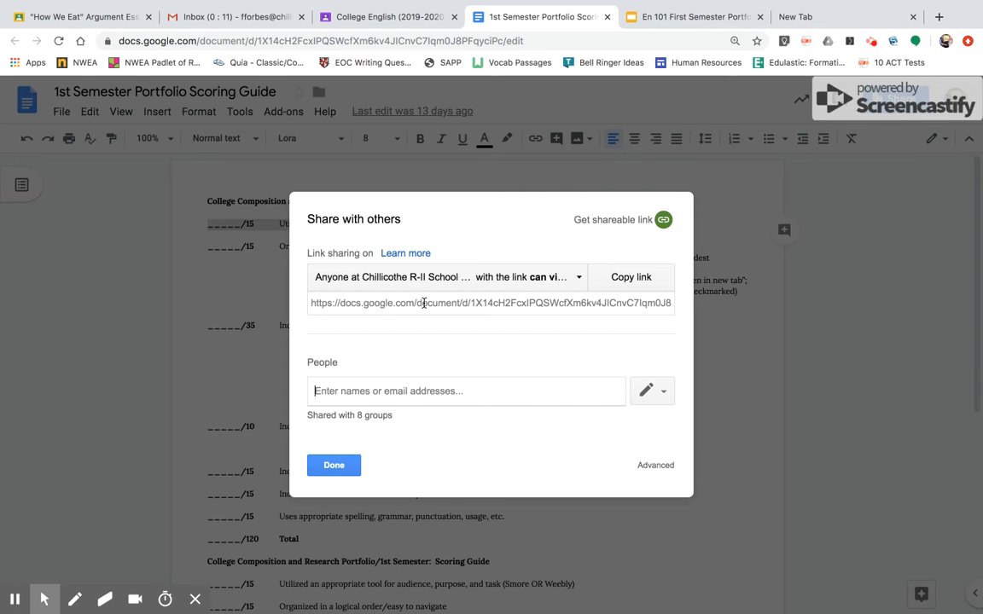
left_click(334, 466)
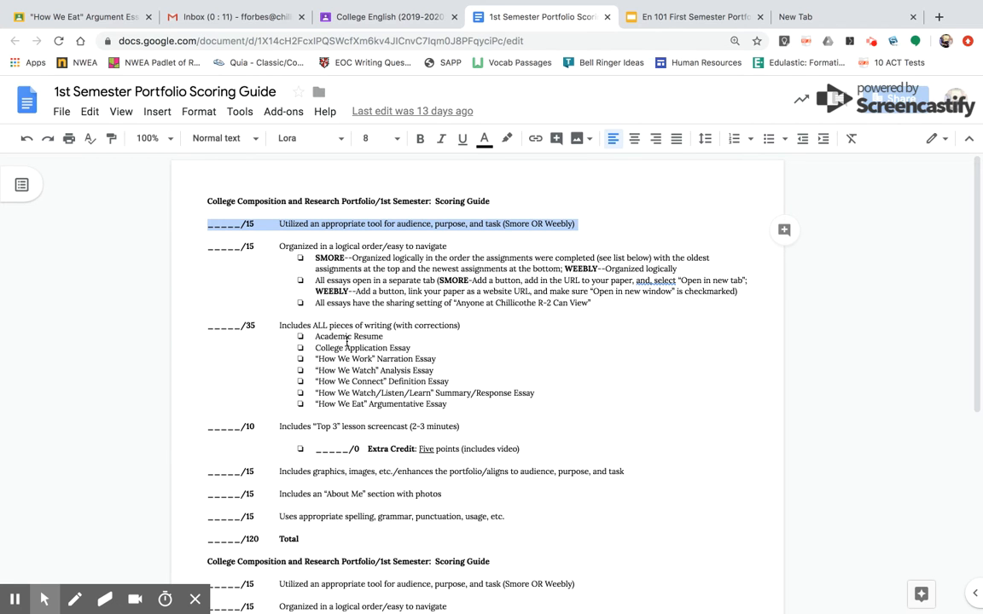
scroll(633, 294, "down", 1)
scroll(632, 286, "up", 1)
Switch to the blank browser tab and open smore.com.
left_click(811, 23)
type("s")
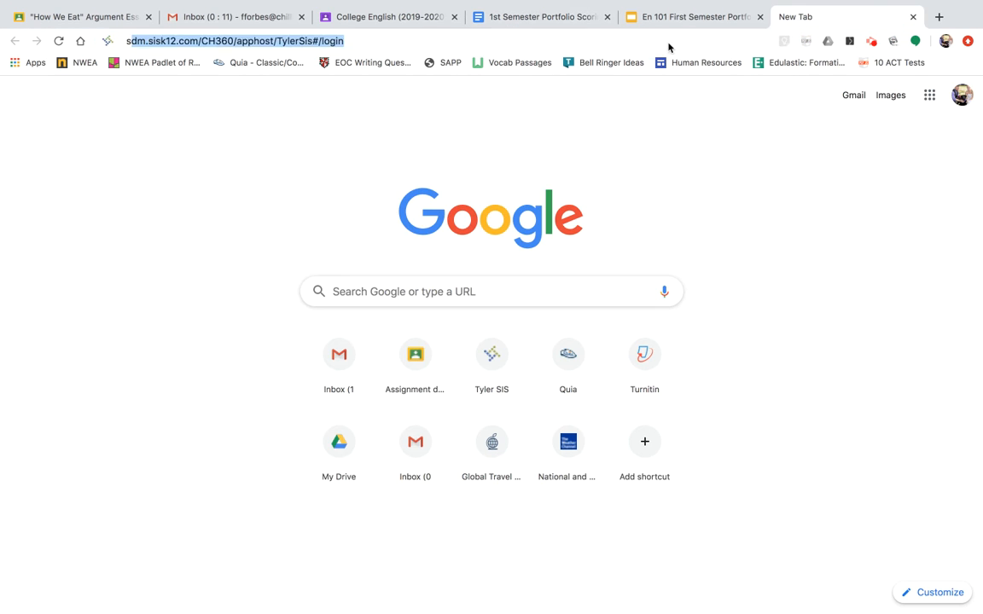
type("more.co")
key("Return")
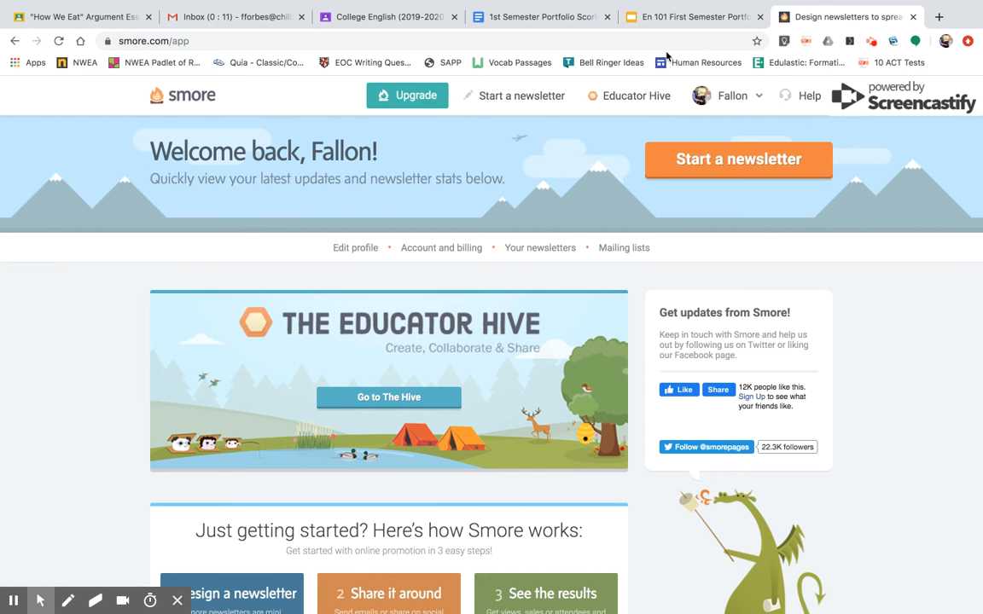
Log out of the Smore account that is currently signed in.
left_click(725, 95)
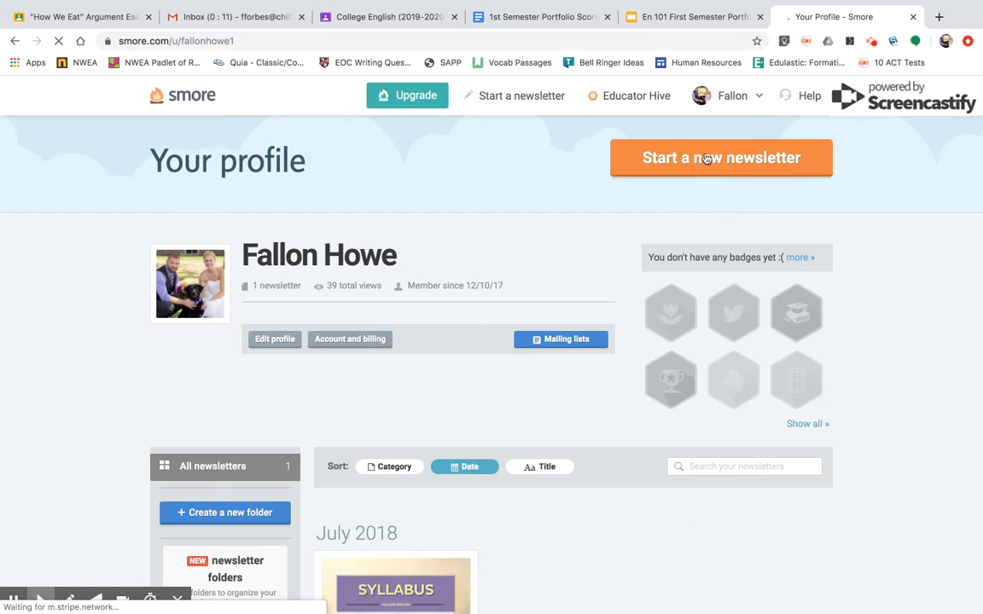
mouse_move(748, 96)
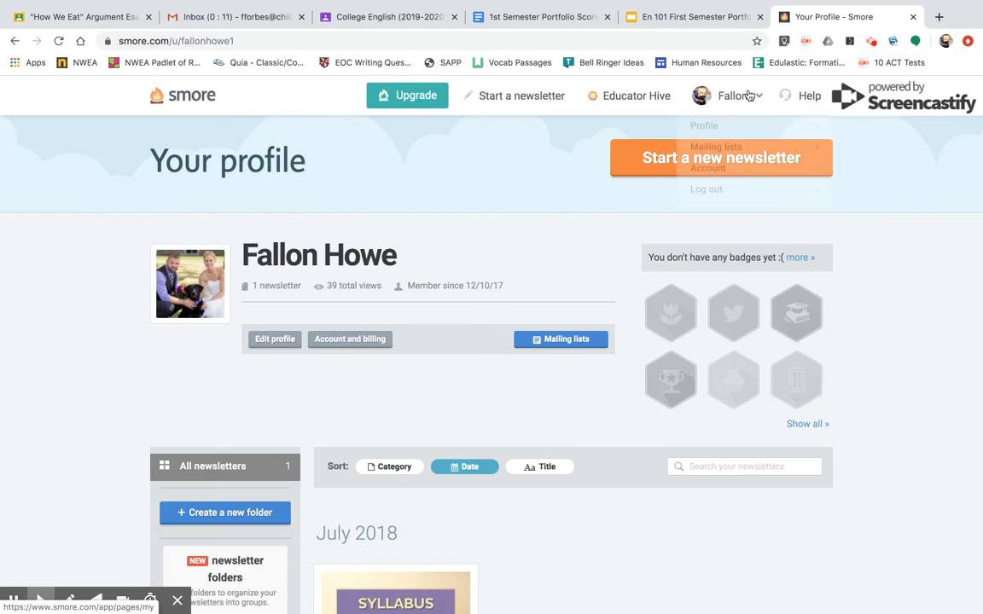
left_click(700, 189)
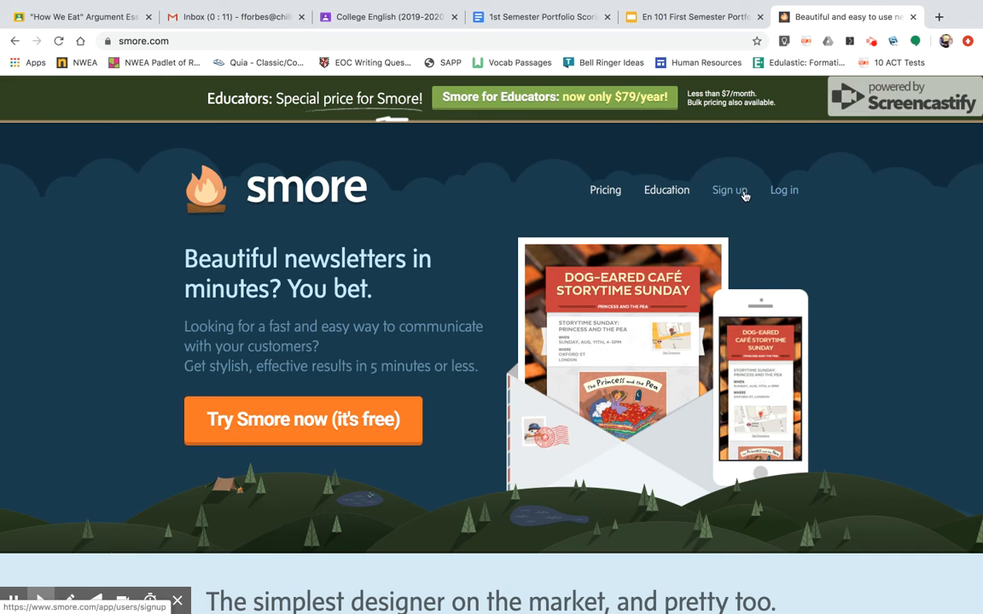
Log in to Smore with the other account's e-mail address and password, re-entering the password if it is rejected.
left_click(783, 191)
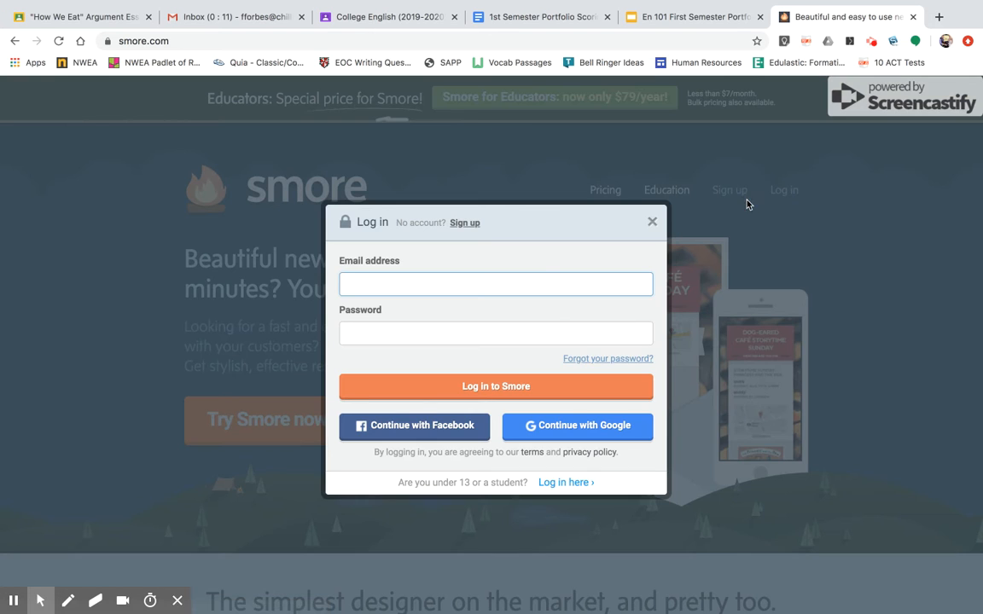
key("Tab")
type("•••••")
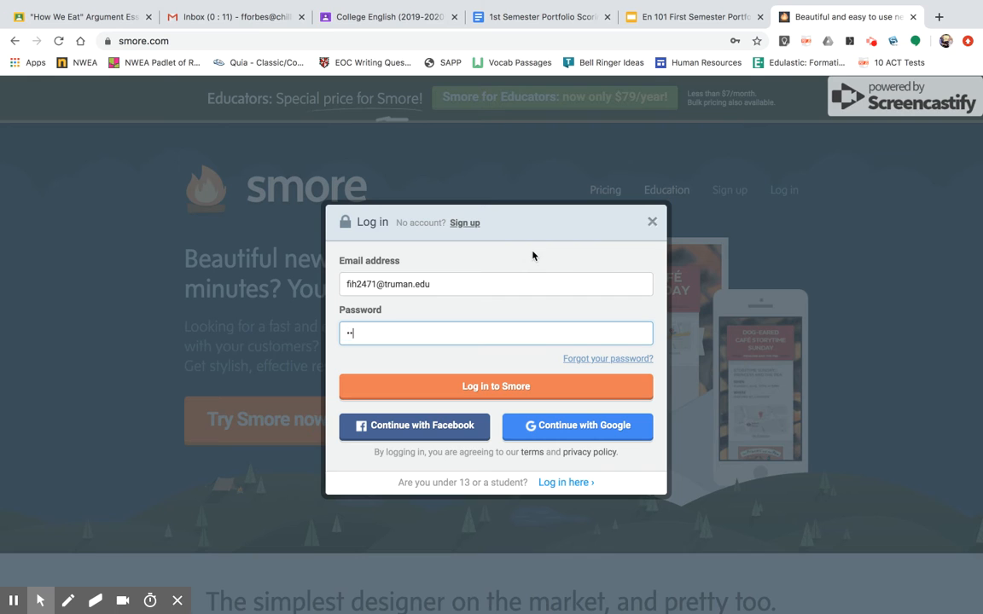
type("••••")
key("Return")
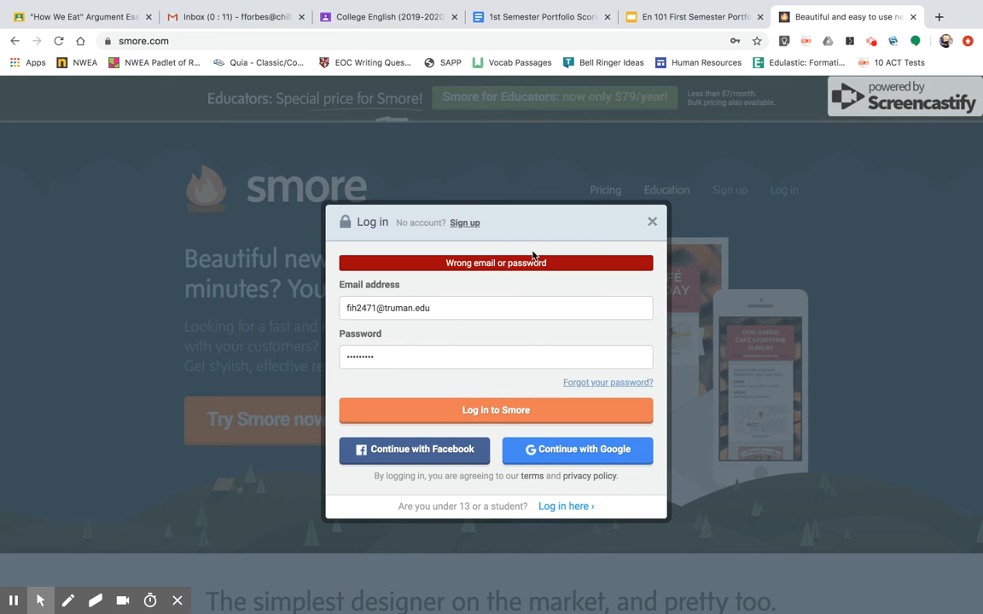
double_click(391, 364)
type("•••••••••")
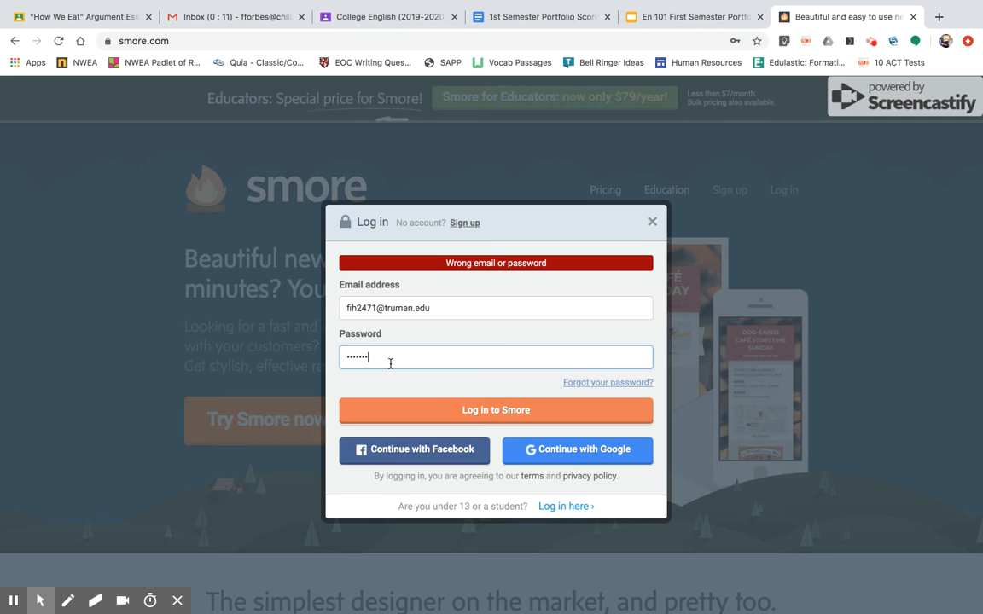
key("Return")
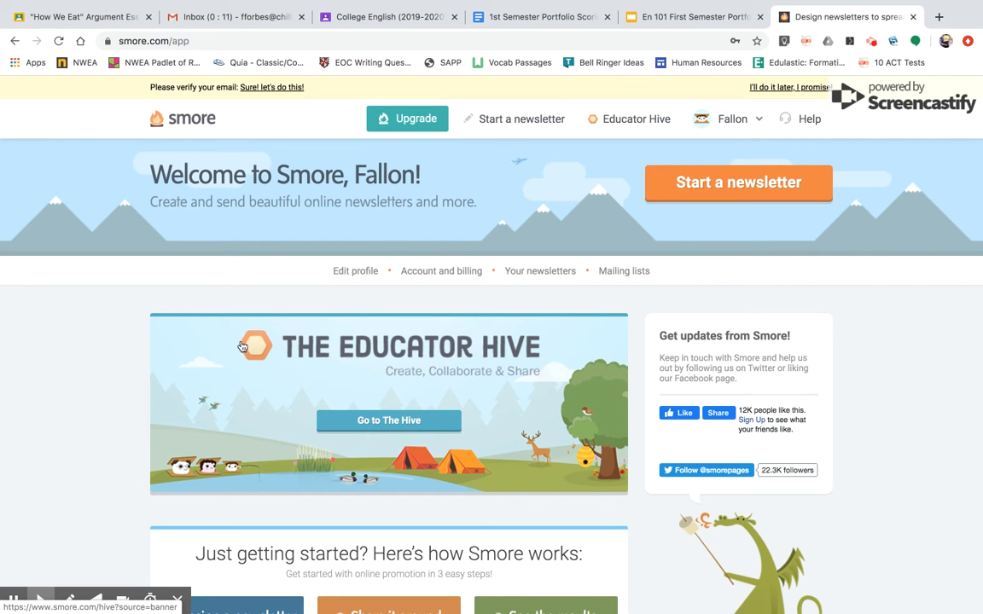
Start a new newsletter from the Weekly Update template and skip the initial title prompt.
left_click(522, 120)
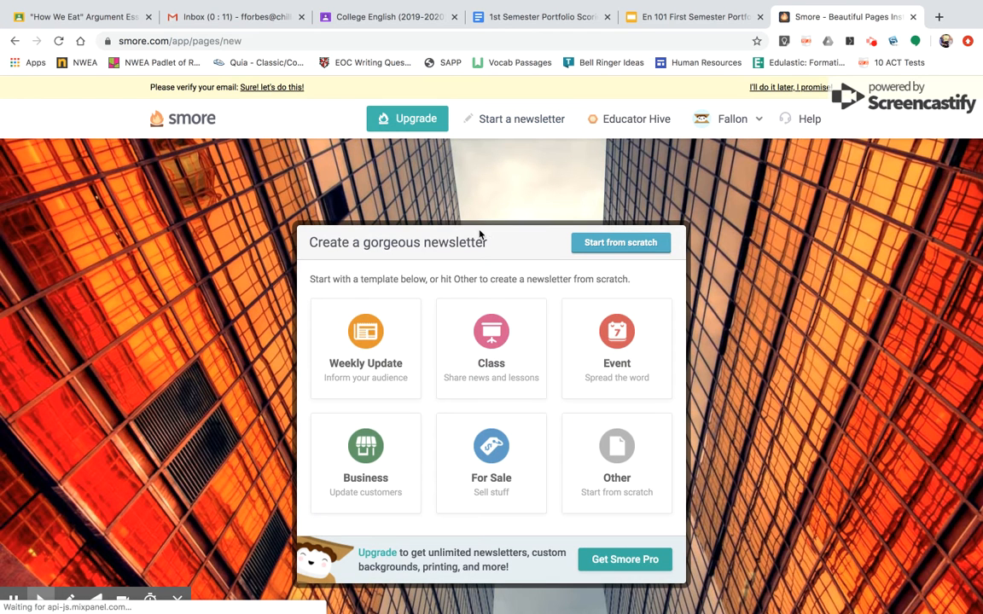
scroll(704, 508, "down", 1)
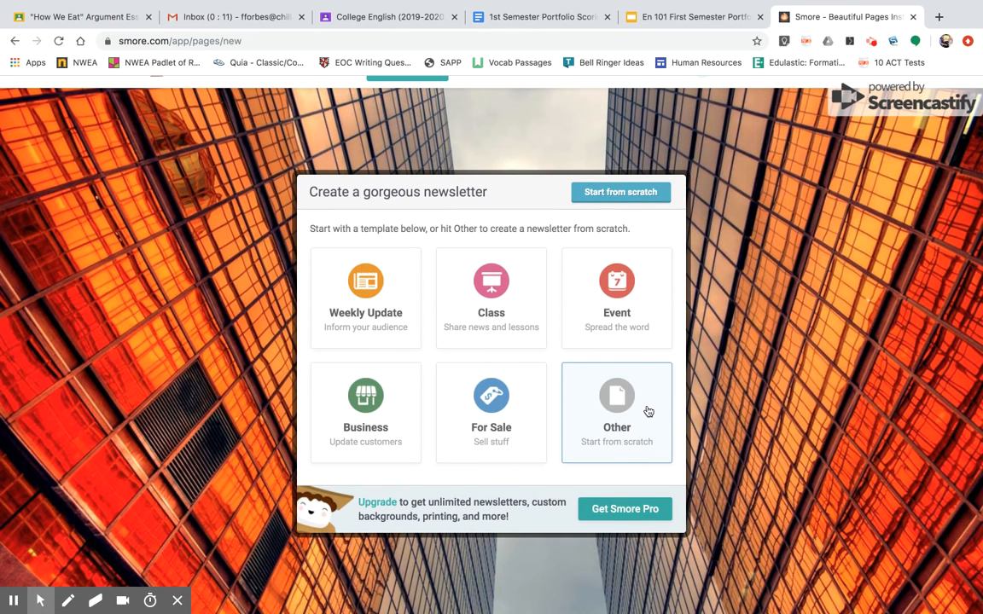
left_click(348, 303)
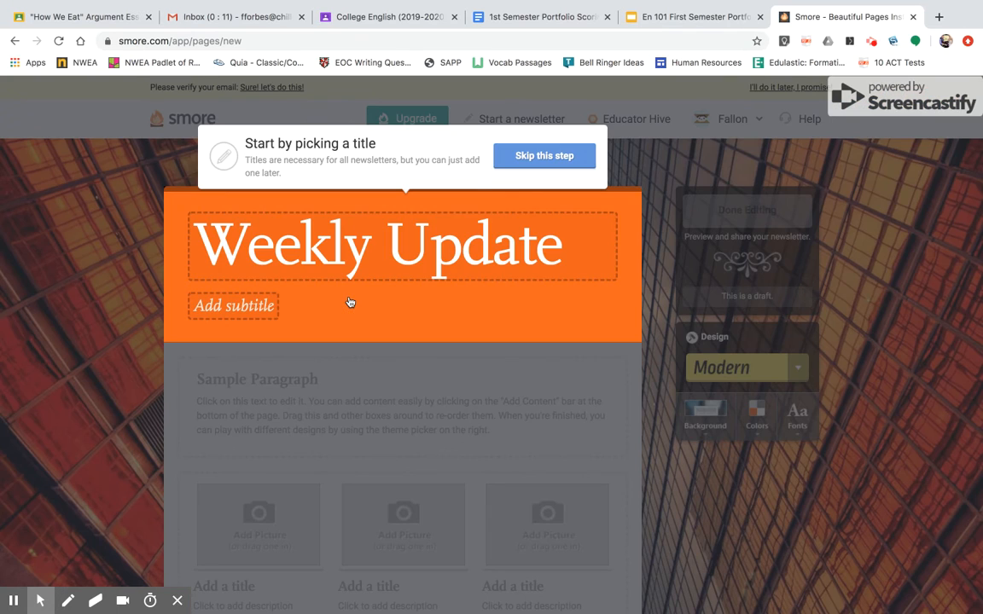
left_click(545, 162)
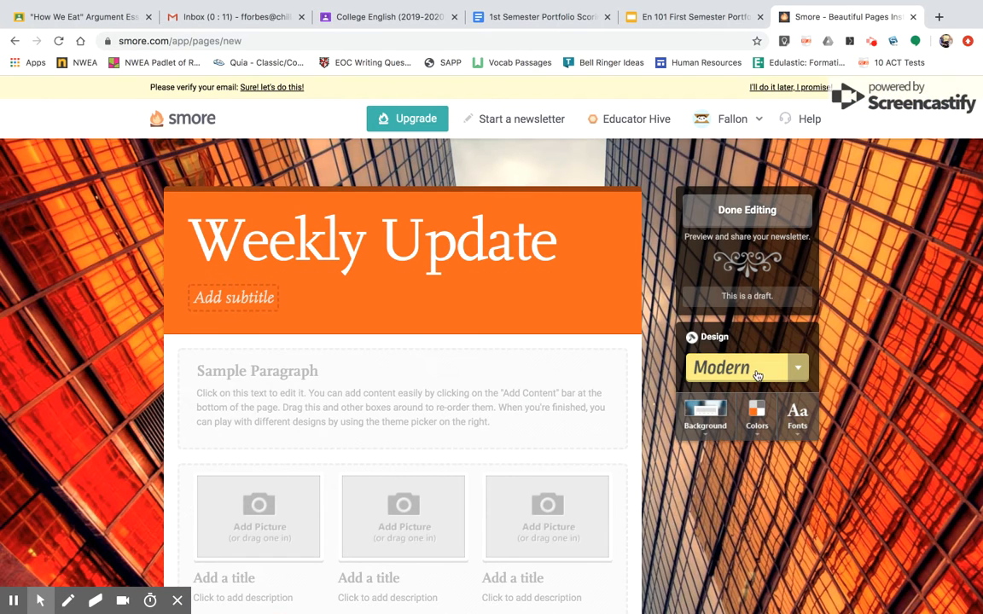
Change the newsletter's design theme to Snowflake.
left_click(795, 367)
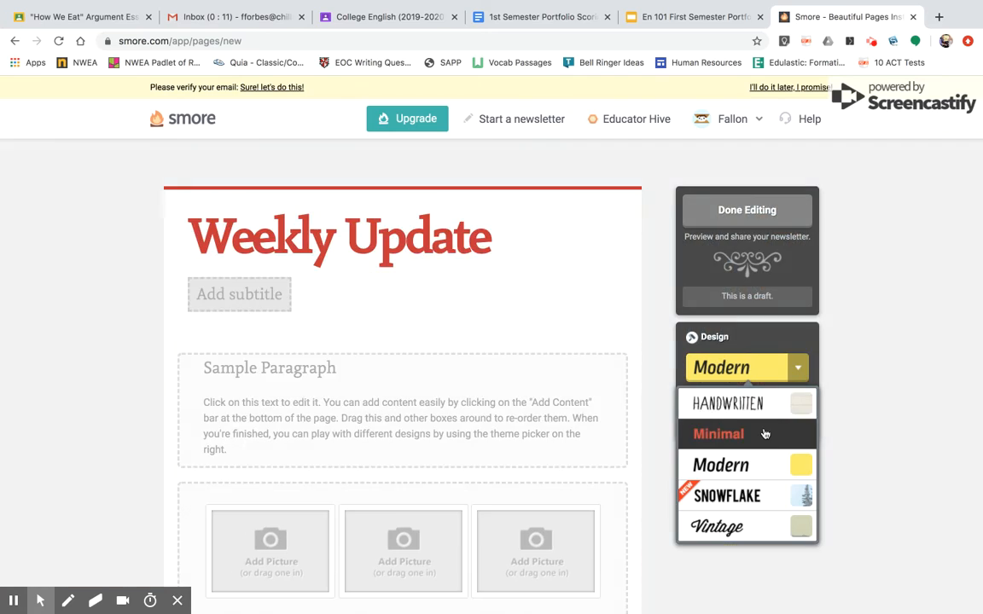
scroll(765, 434, "down", 1)
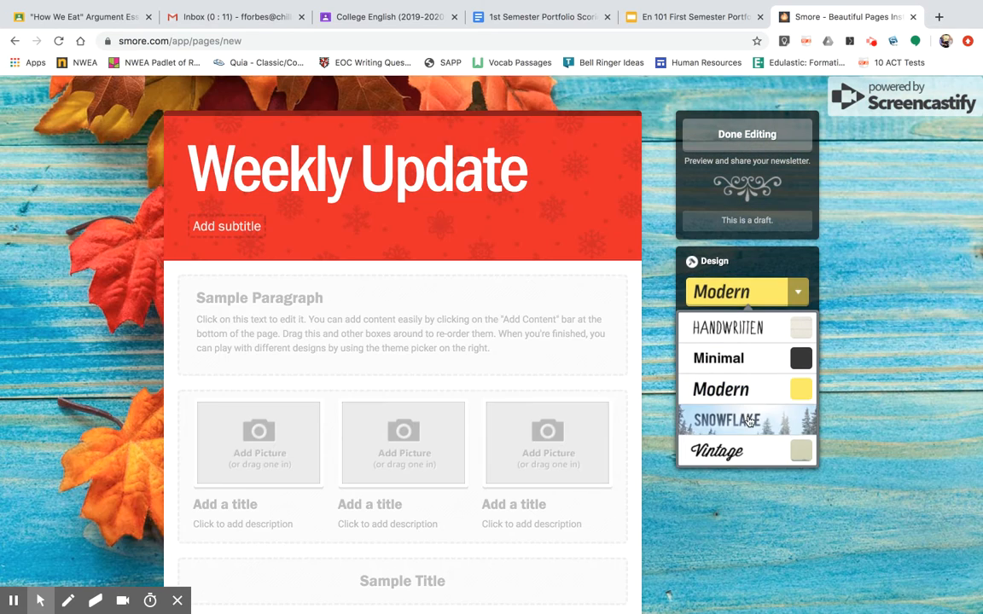
left_click(733, 418)
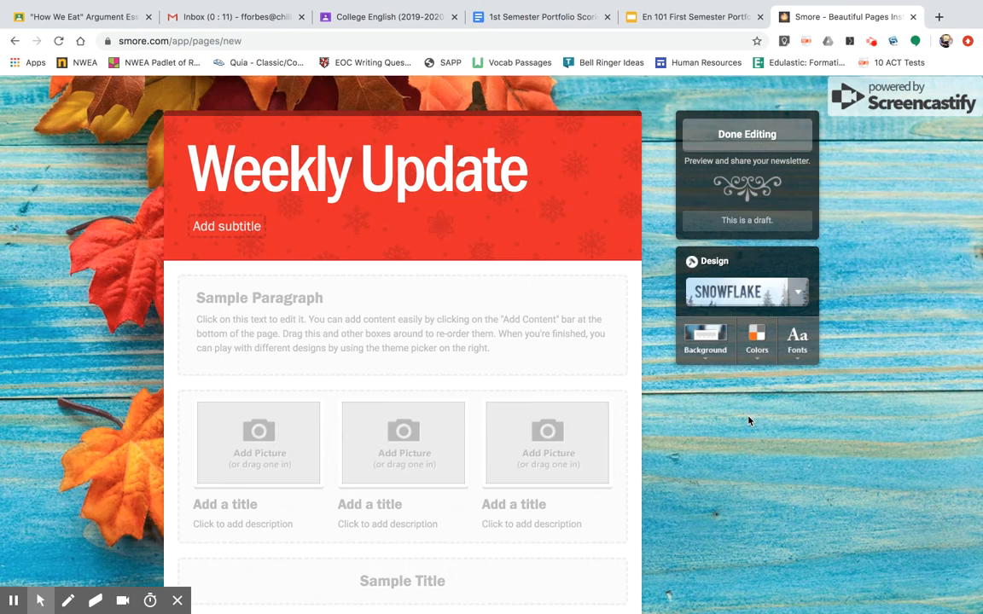
Set the newsletter's background to the decorated Christmas cookies image from the Snowflake backgrounds.
left_click(724, 357)
left_click(731, 458)
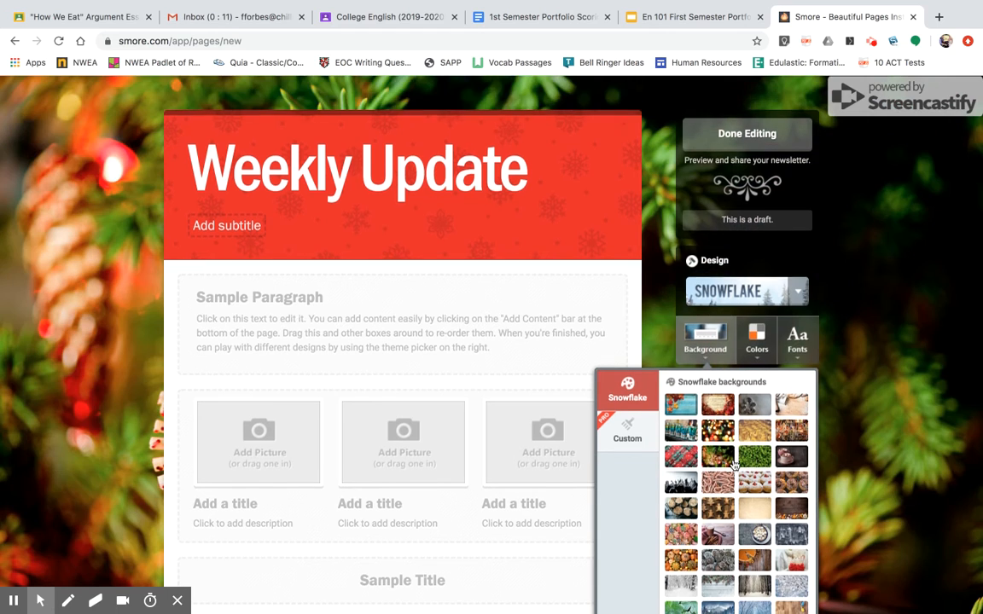
scroll(734, 463, "down", 2)
scroll(734, 463, "down", 1)
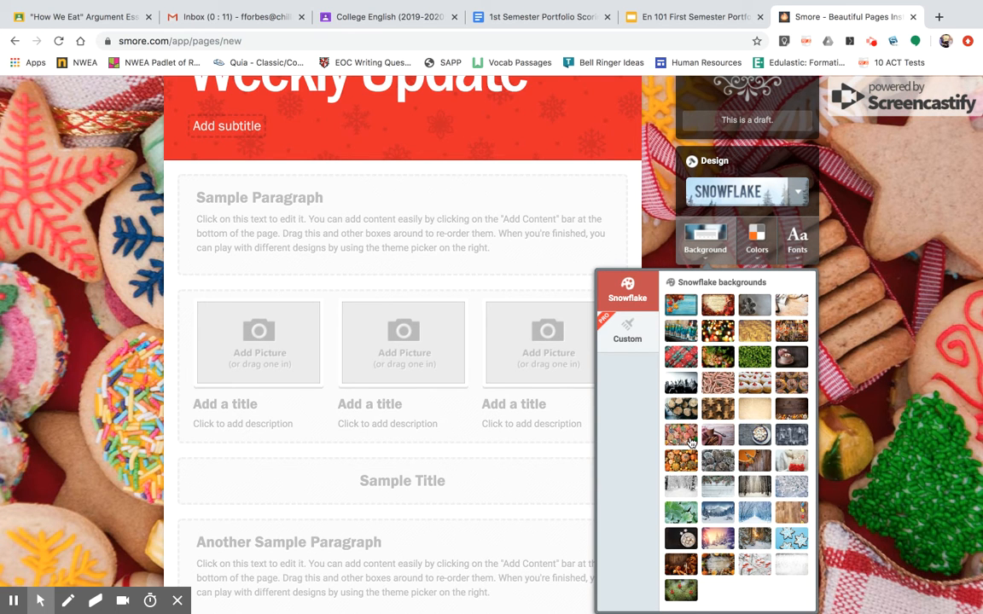
left_click(692, 441)
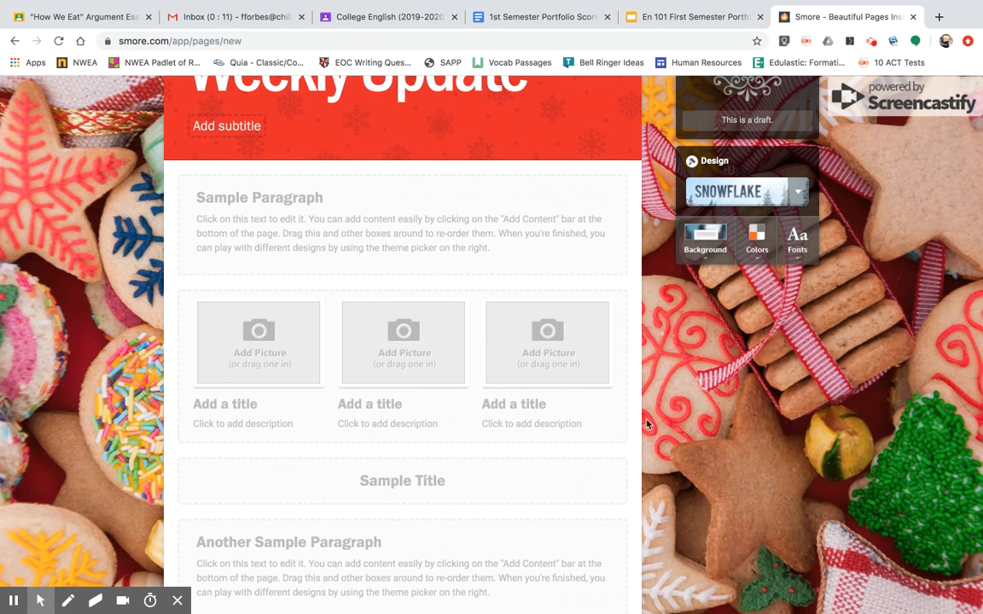
Try blue and green as the newsletter's theme color and return to red.
scroll(504, 289, "up", 2)
left_click(754, 348)
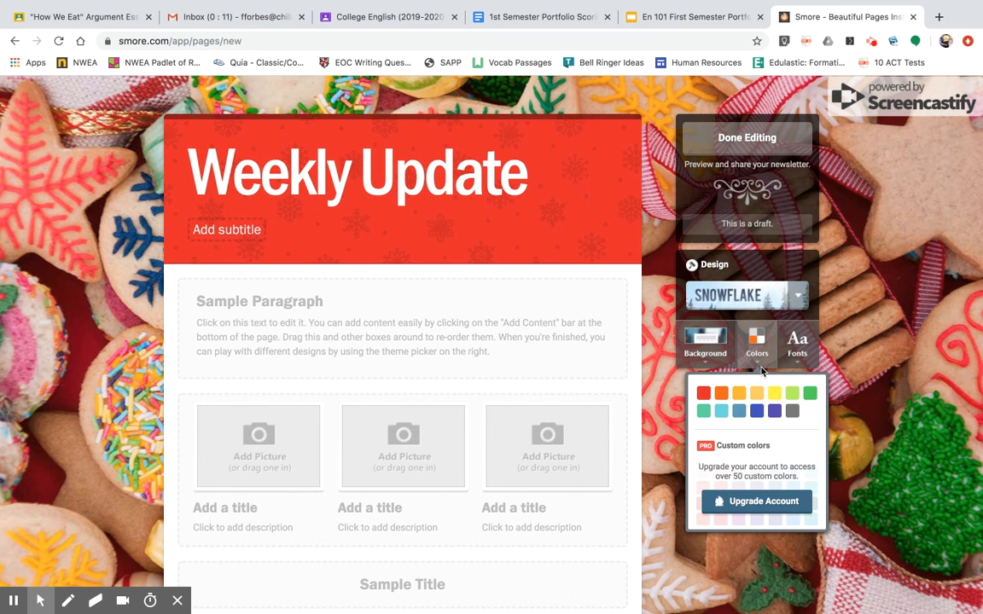
left_click(757, 412)
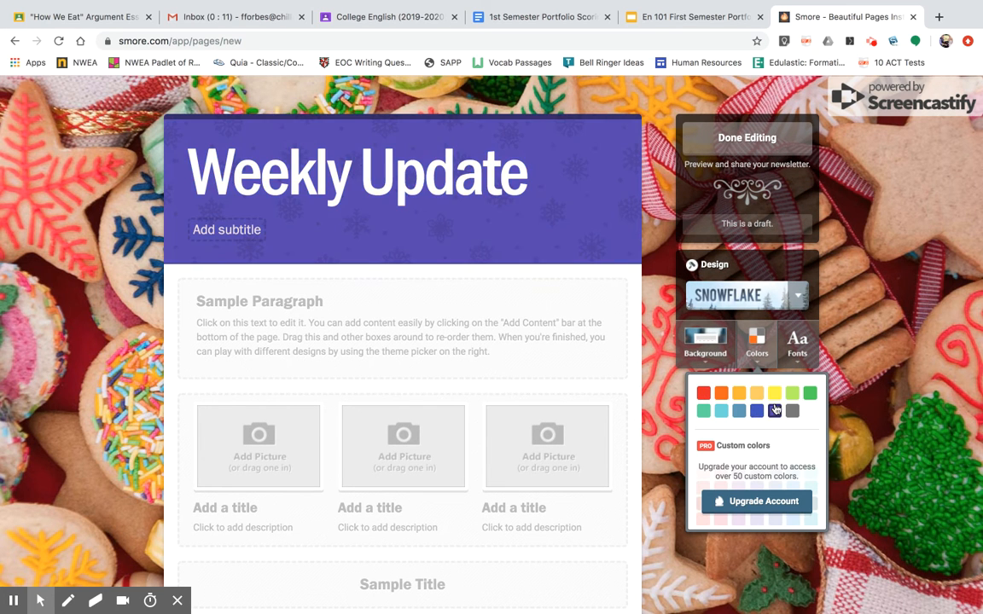
left_click(811, 394)
left_click(701, 396)
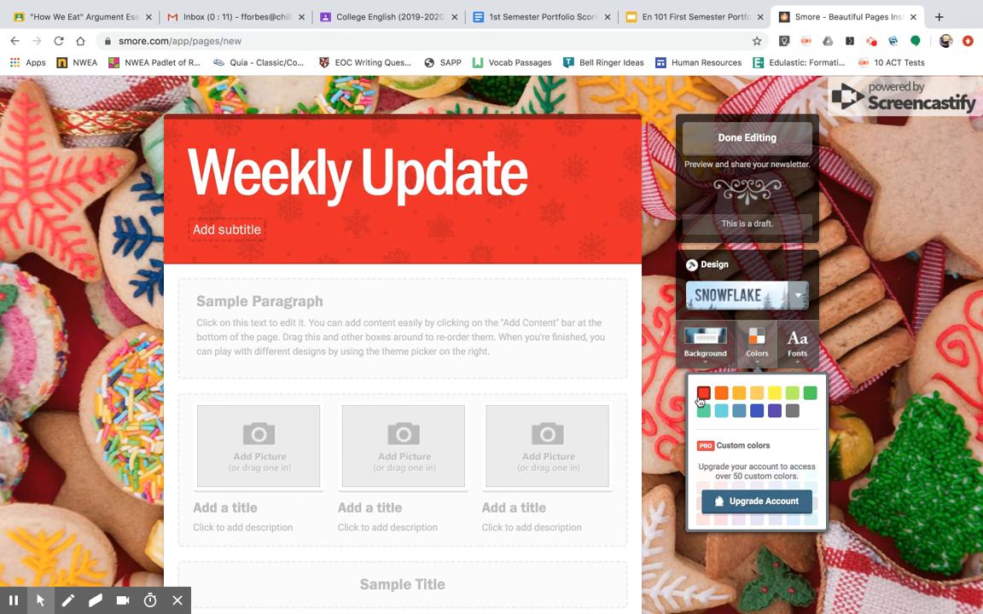
left_click(700, 397)
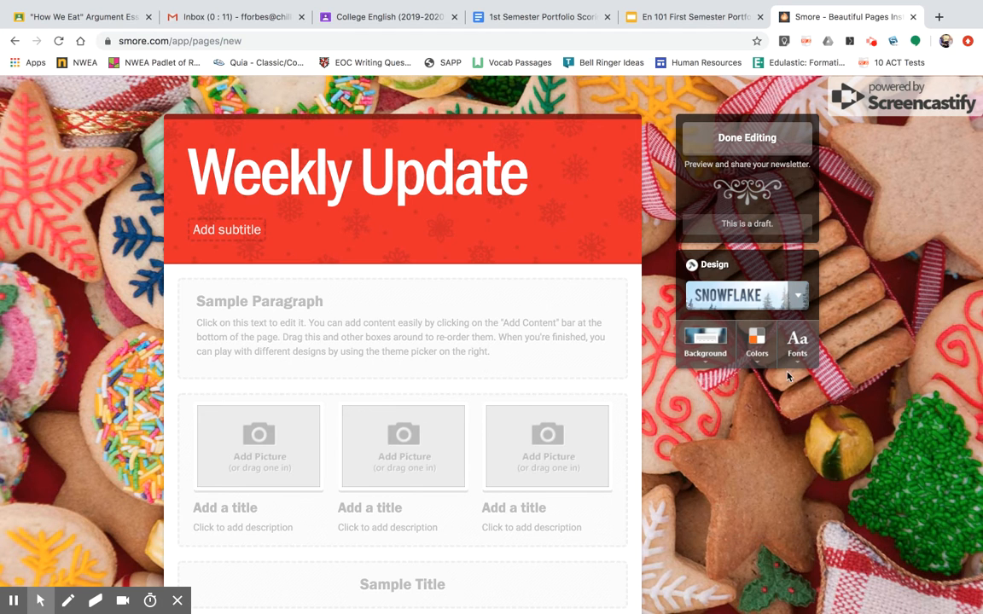
Change the newsletter's font to Scala.
left_click(796, 341)
scroll(786, 439, "down", 1)
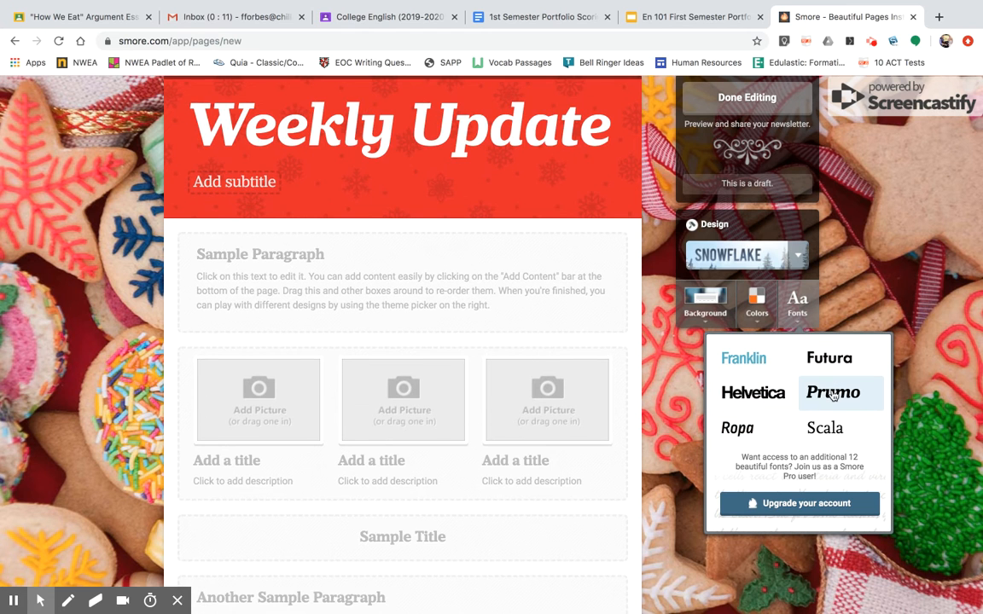
left_click(827, 425)
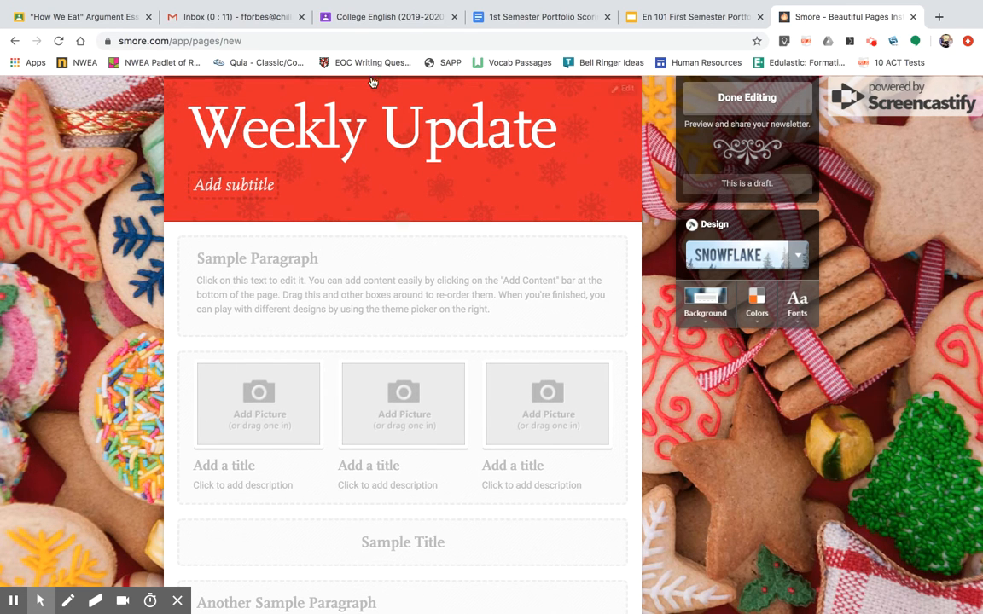
Replace the newsletter's title with "College English Portfolio" and save it.
left_click(358, 143)
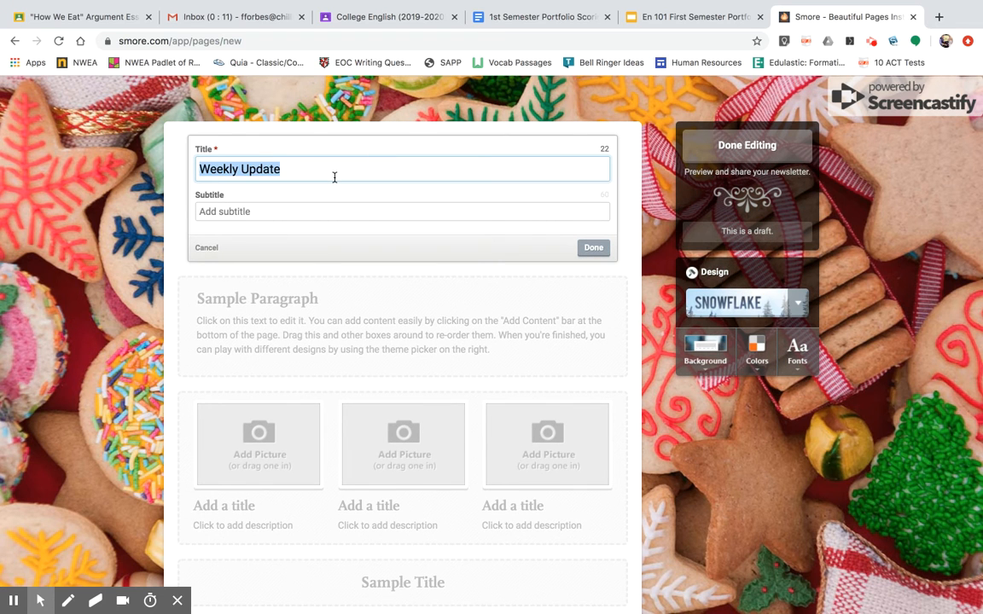
type("Col")
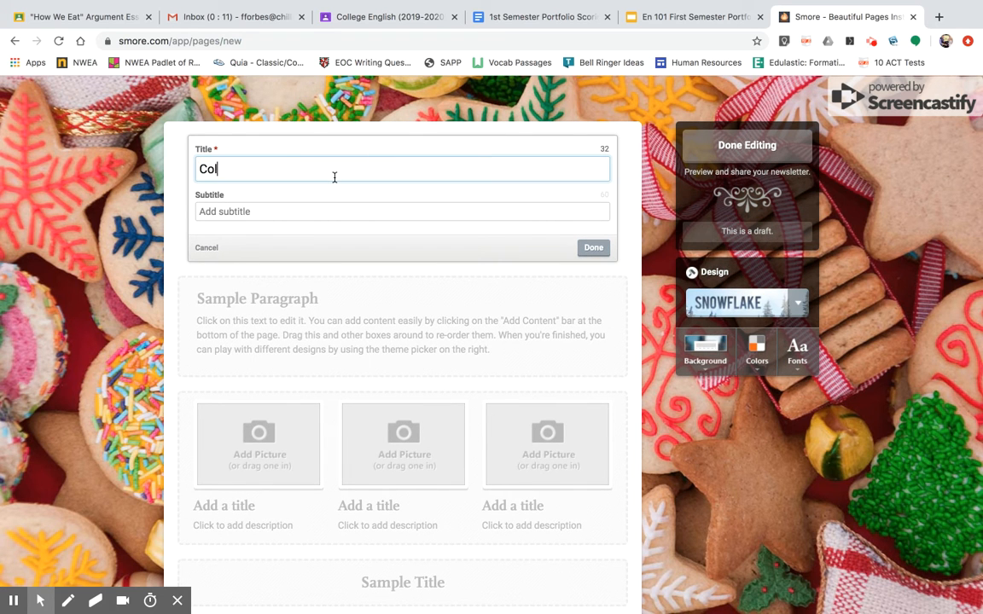
type("lege English Portfolio")
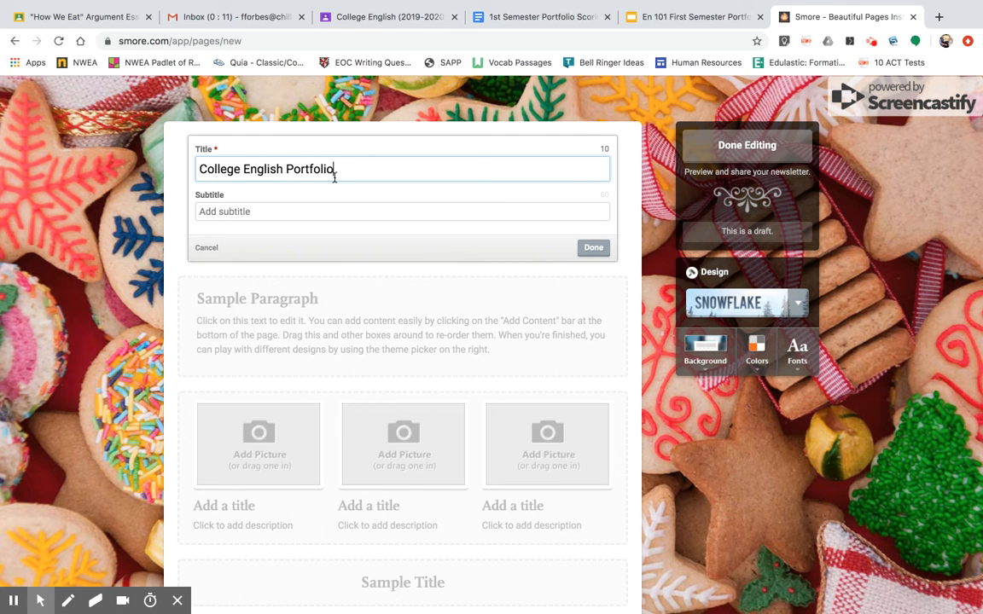
left_click(593, 248)
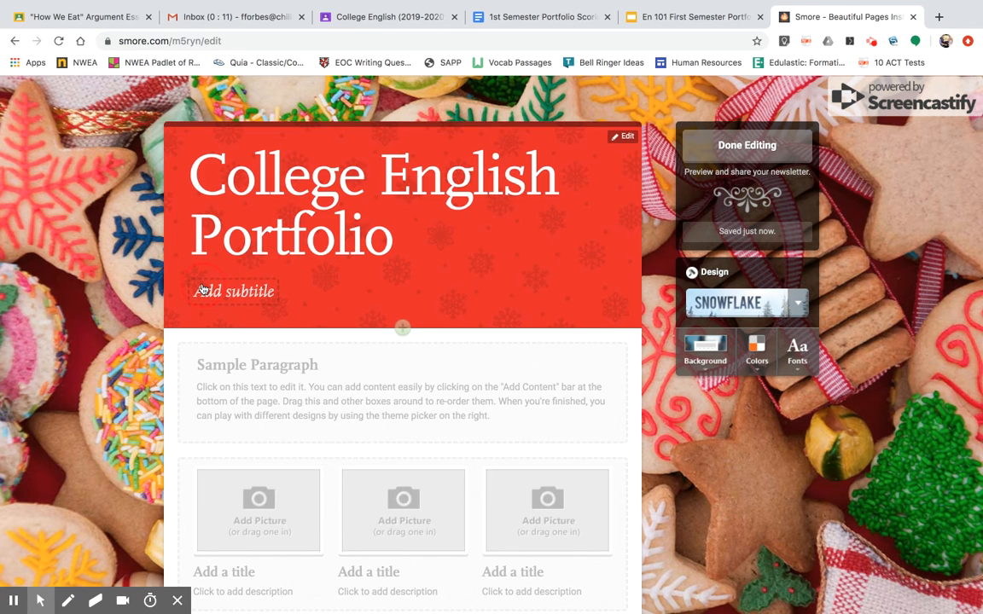
Enter the teacher's name as the newsletter's subtitle and save it.
left_click(202, 290)
type("Mrs.Forbes")
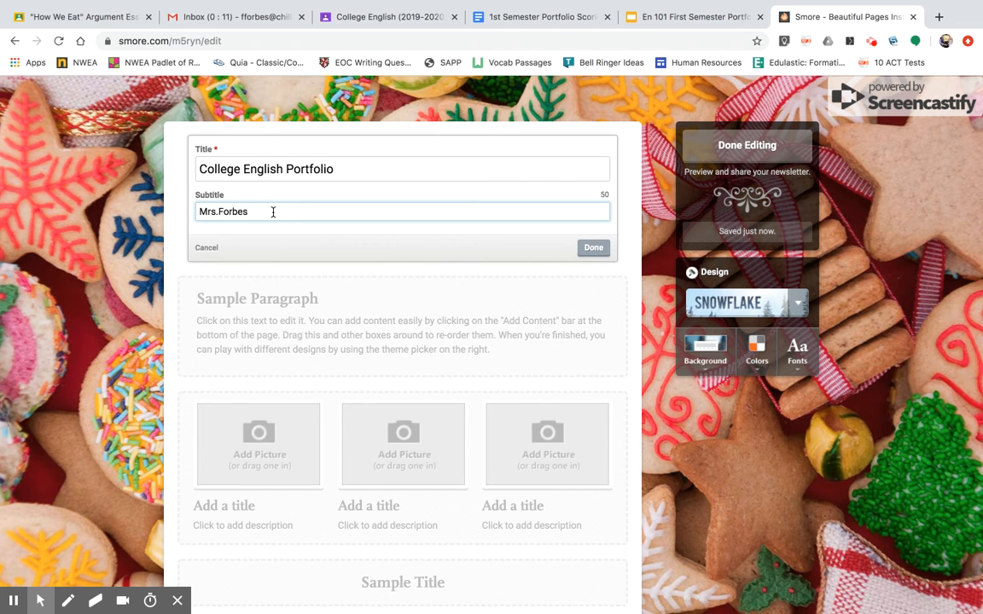
left_click(593, 247)
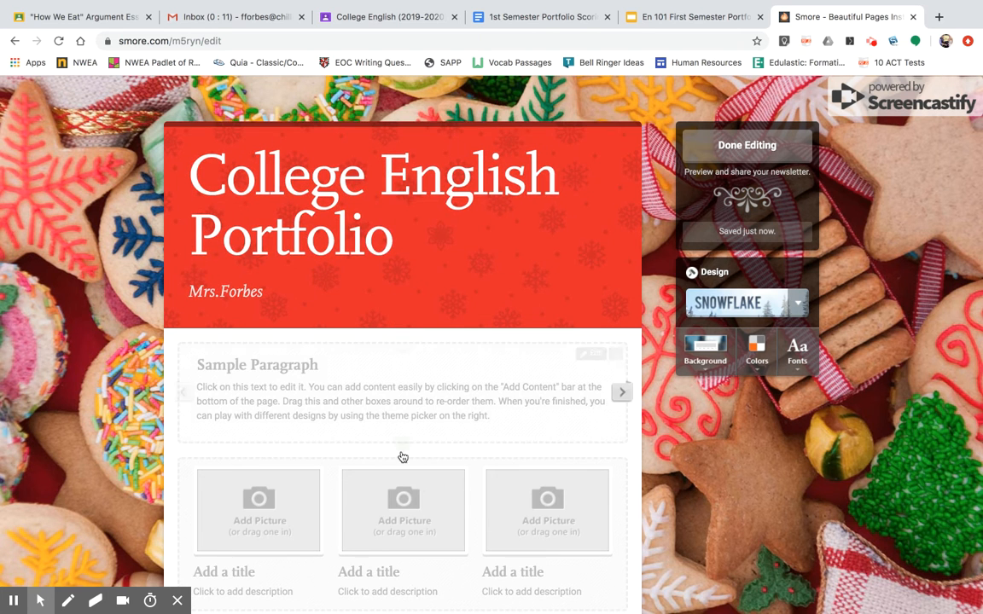
Remove the first sample paragraph, the three-picture gallery, the sample title and the second sample paragraph from the newsletter.
scroll(402, 456, "down", 3)
scroll(402, 456, "down", 5)
scroll(401, 454, "up", 6)
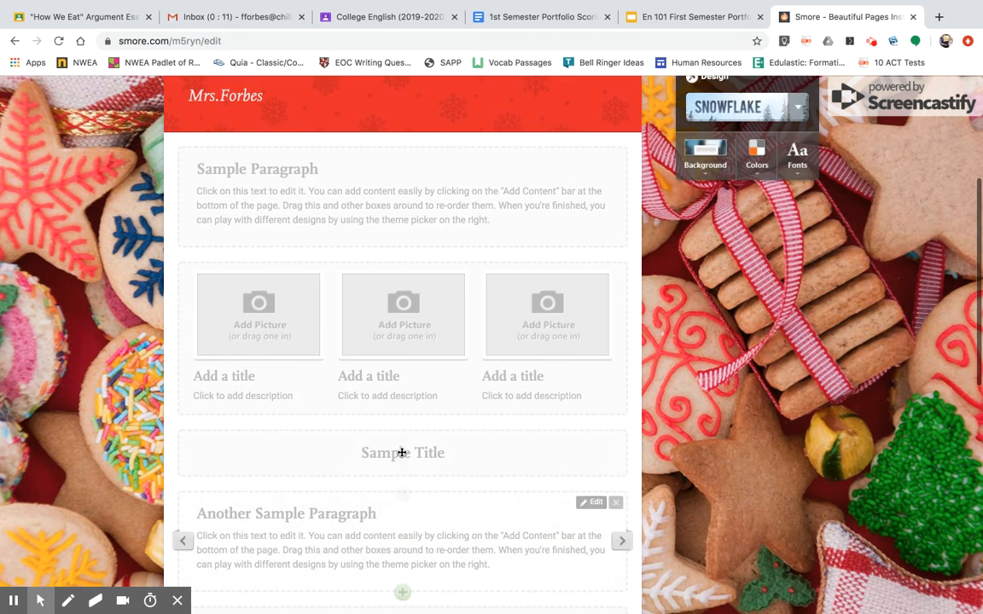
left_click(616, 159)
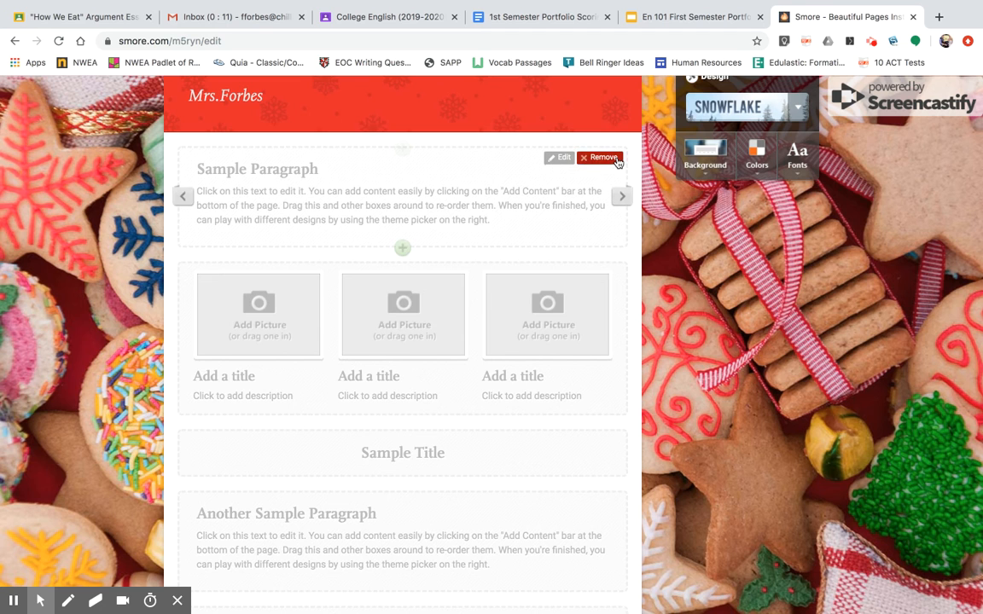
left_click(616, 157)
left_click(616, 158)
left_click(604, 158)
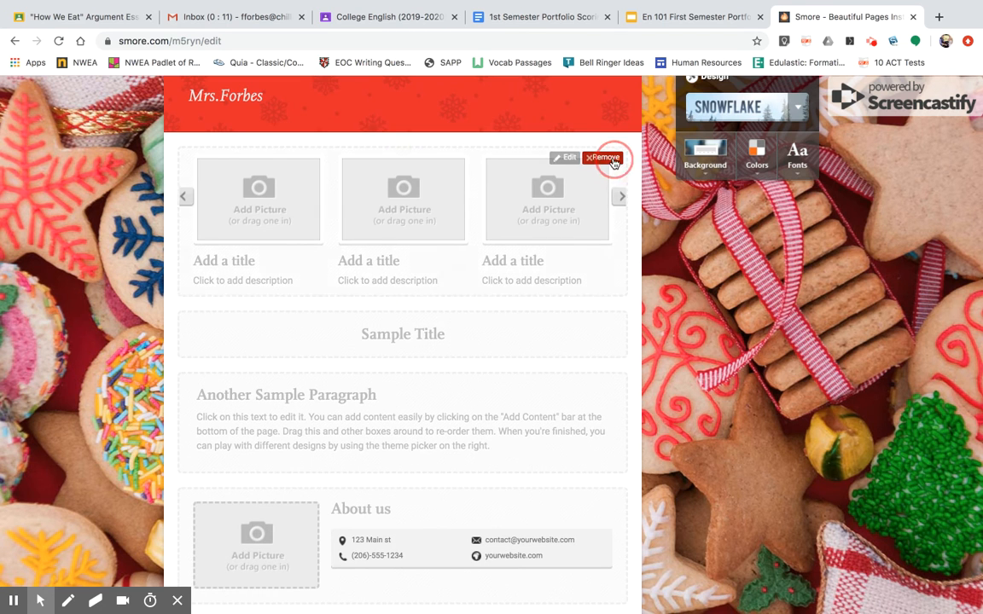
left_click(616, 157)
left_click(610, 158)
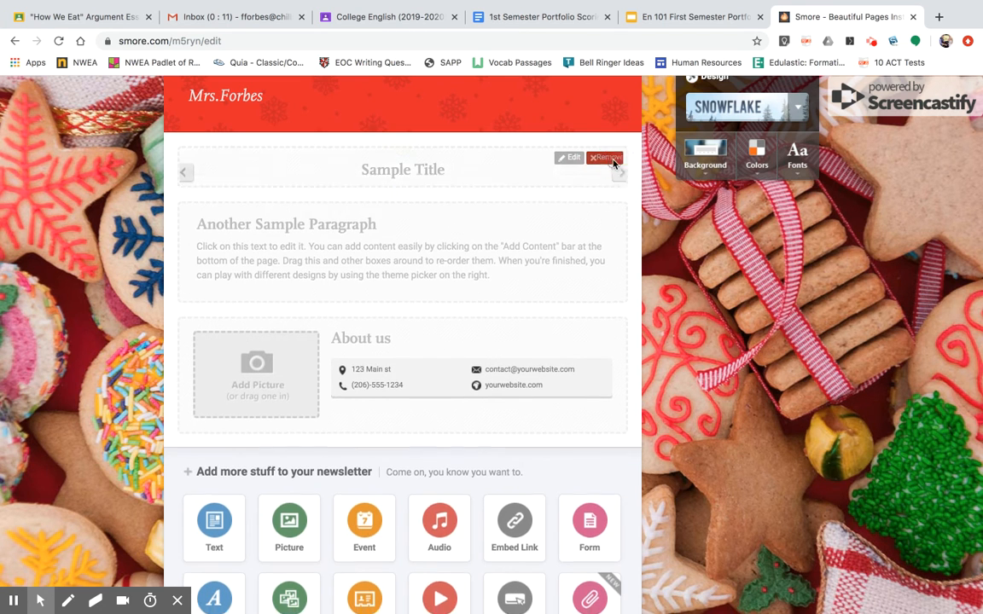
left_click(615, 158)
left_click(600, 162)
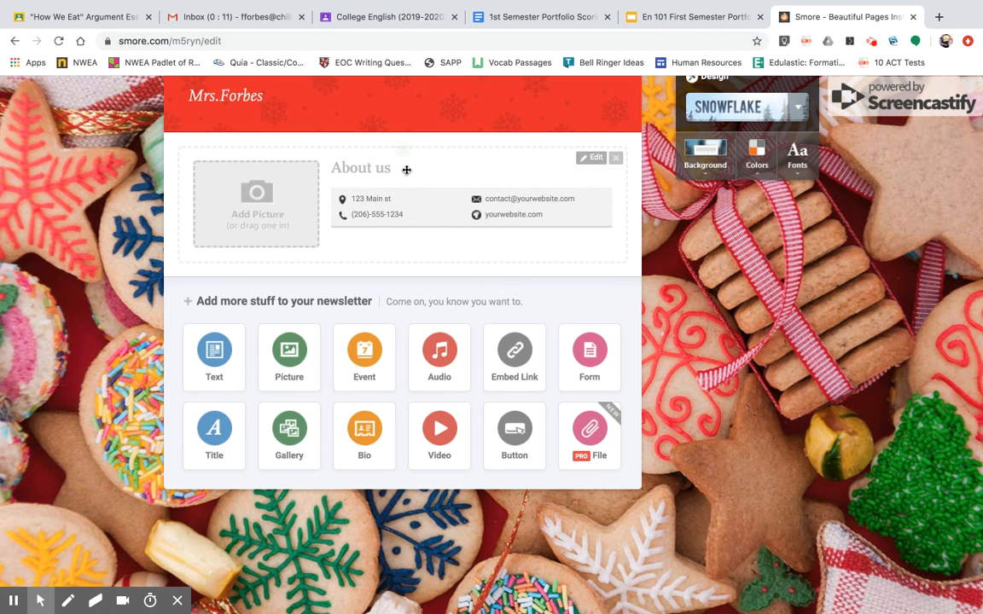
Add a text block and a button block below the About us section.
scroll(362, 214, "up", 1)
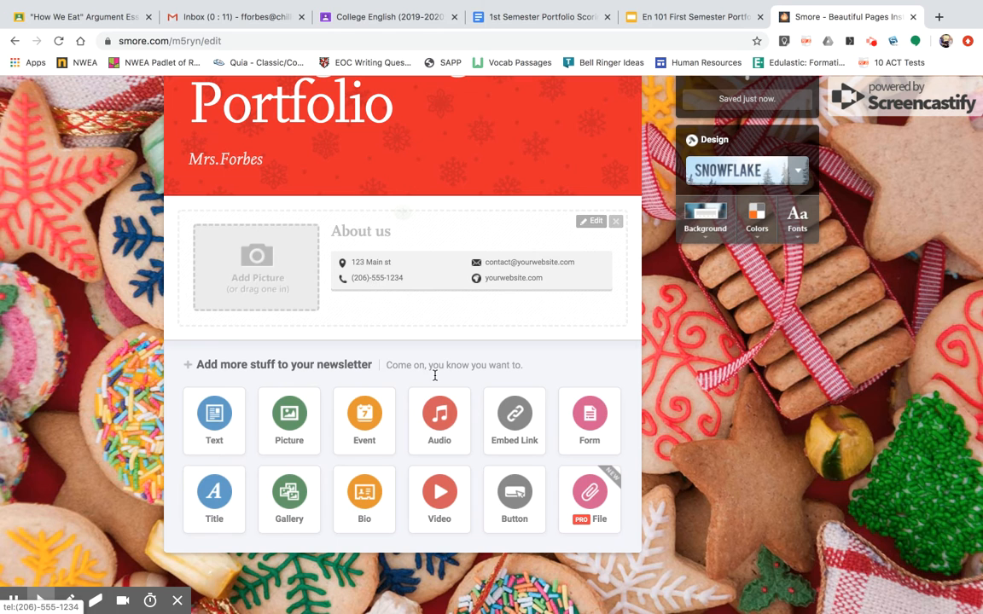
scroll(393, 435, "up", 1)
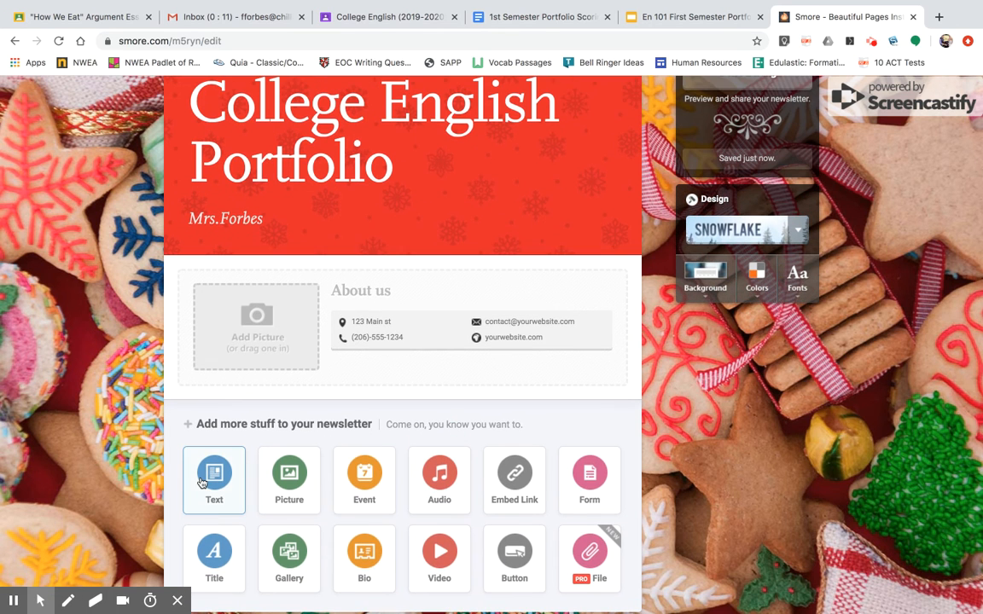
left_click_drag(200, 482, 252, 314)
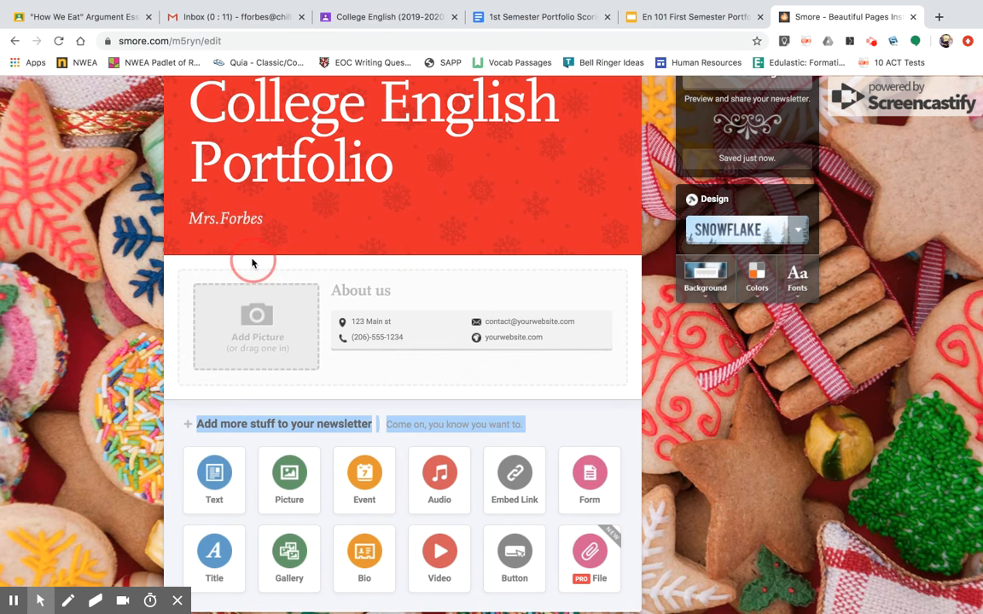
left_click(210, 469)
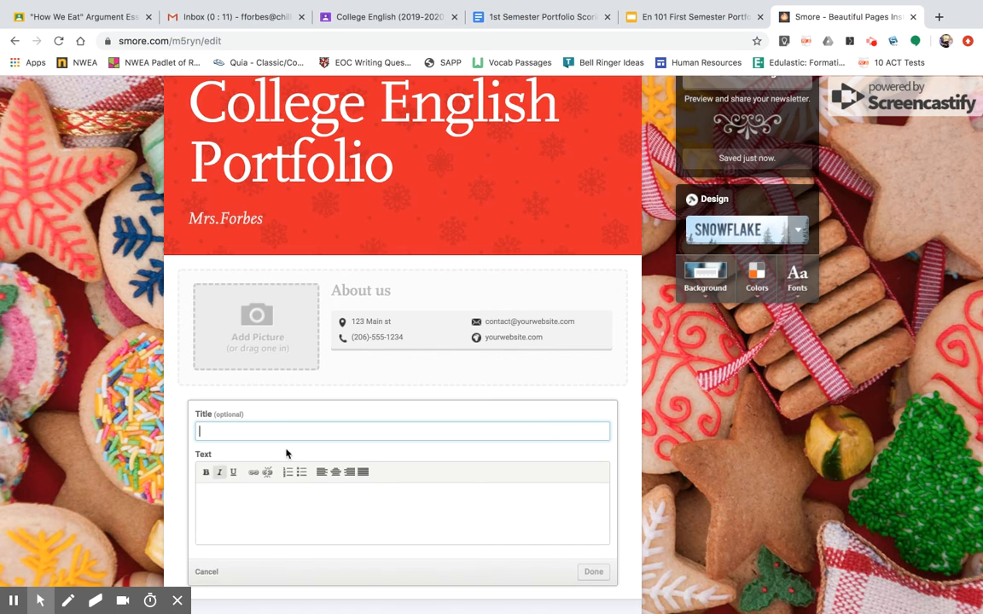
left_click(518, 482)
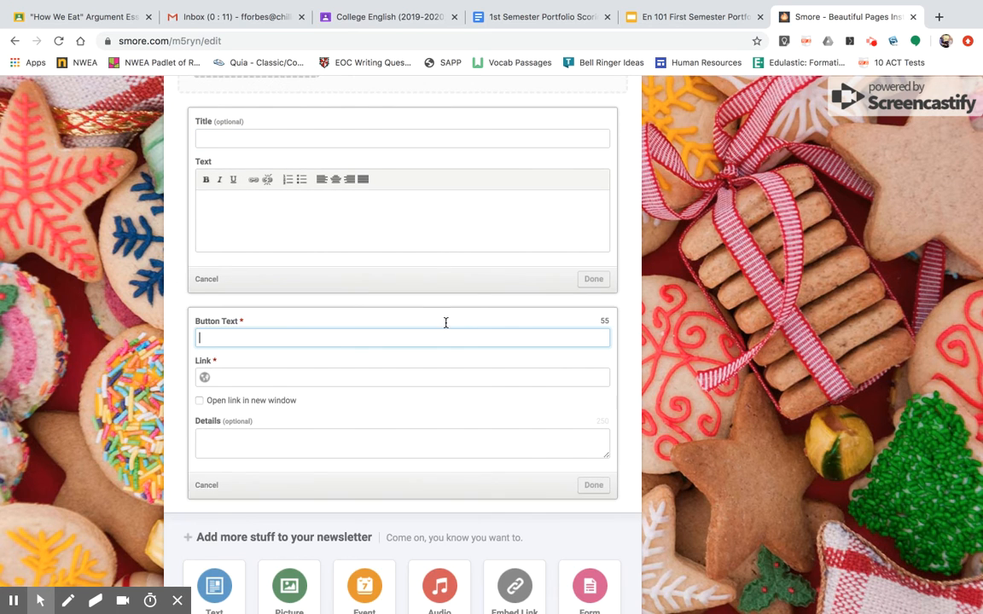
Try to move the new text block above the About us section.
scroll(436, 309, "up", 3)
left_click(559, 343)
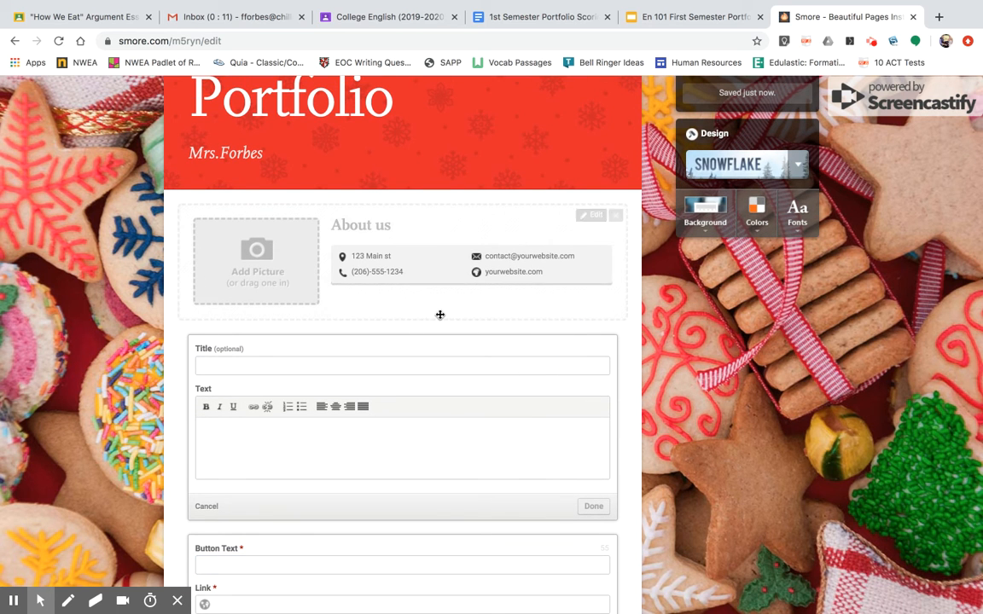
left_click_drag(416, 351, 428, 215)
left_click(773, 437)
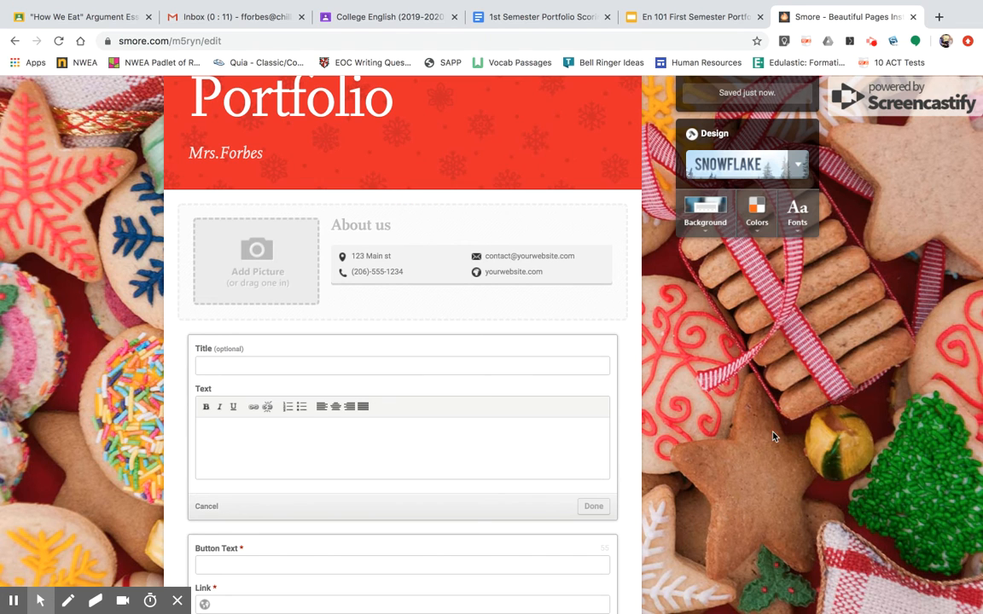
Title the text block "Narration Essay", give it the text "Blurb about narration essay here!" and save it.
scroll(477, 367, "down", 2)
left_click(370, 276)
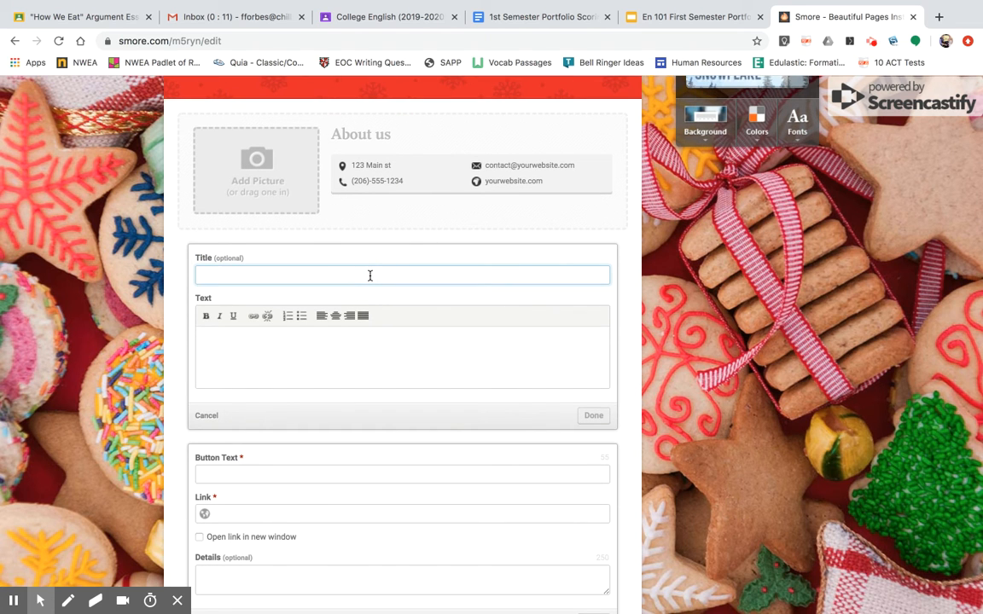
type("Narration Essay")
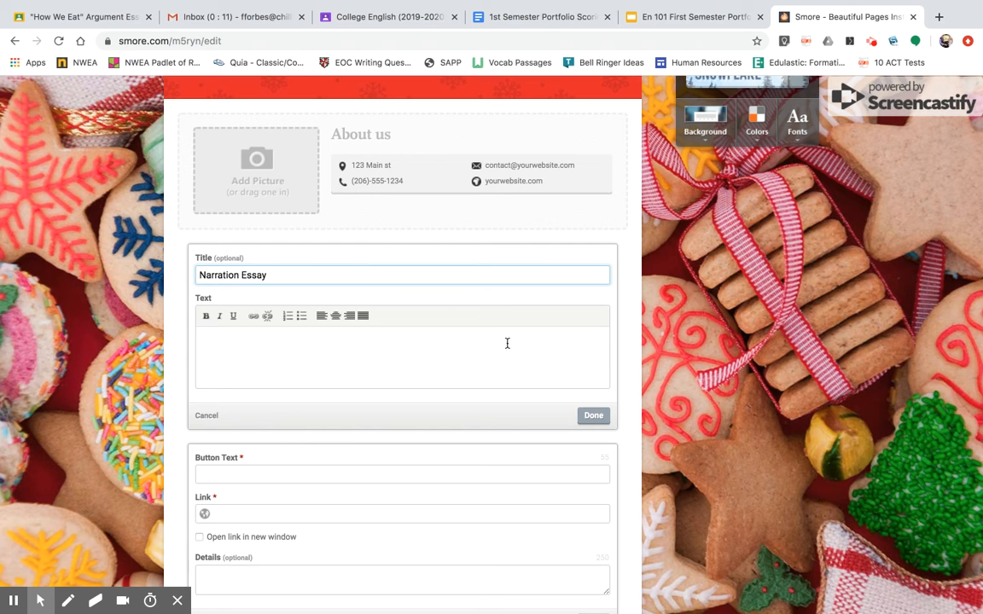
left_click(446, 342)
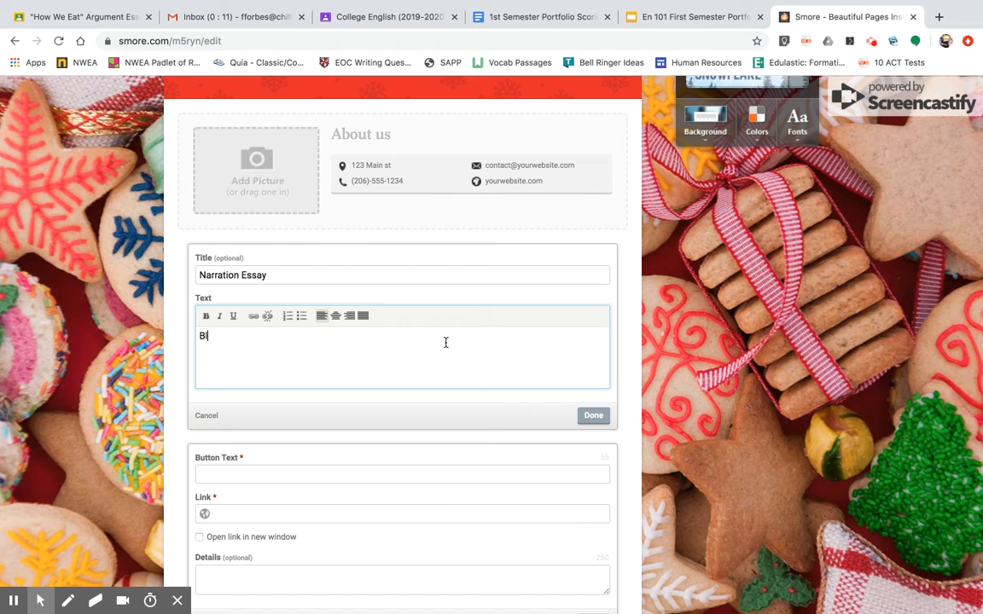
type("Blurb about narration essay here!")
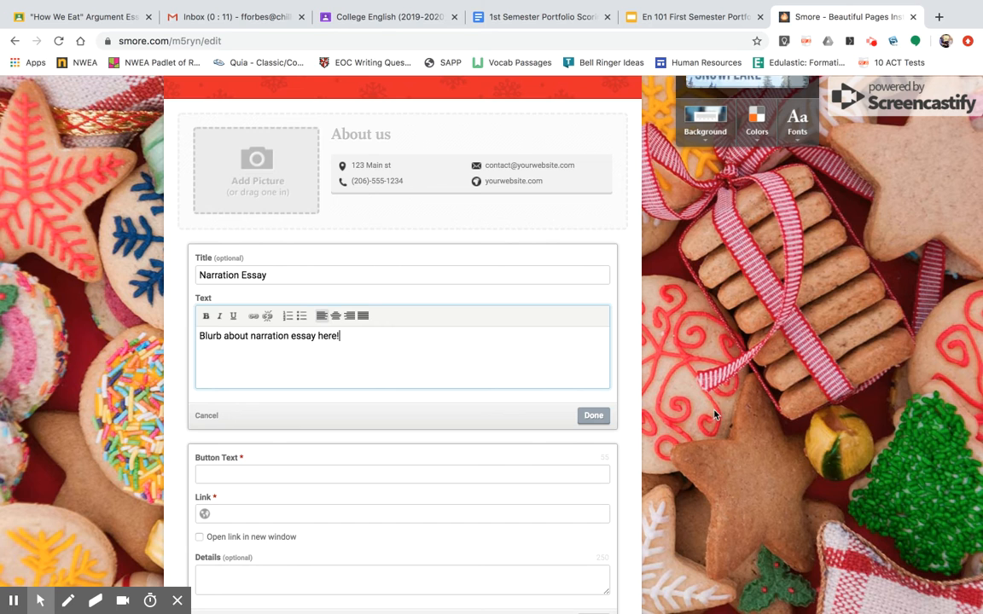
left_click(592, 416)
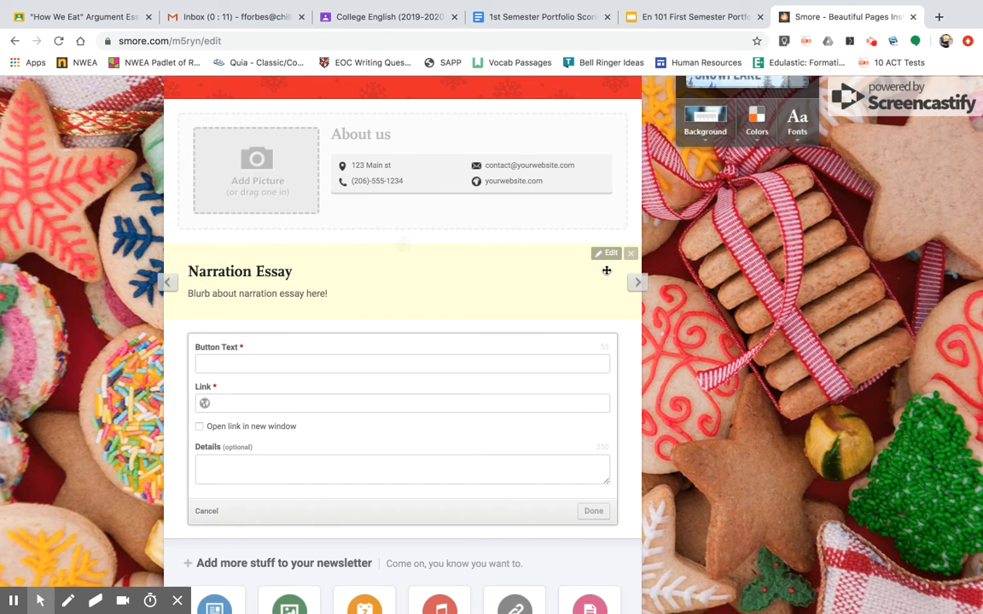
Cycle through the Narration Essay block's layouts and choose the one with the picture placeholder to the left of the text.
left_click(637, 284)
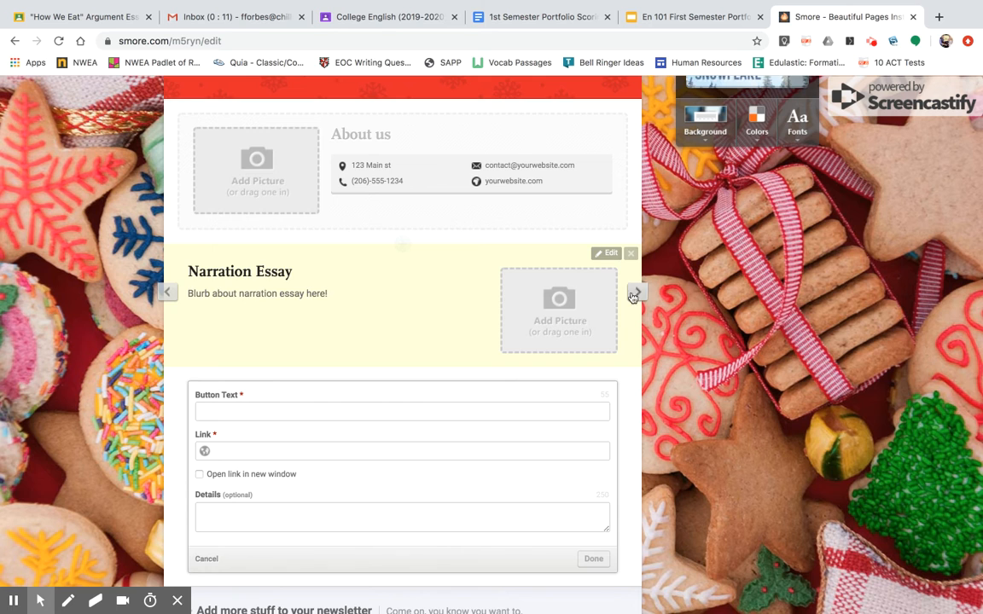
left_click(637, 290)
left_click(637, 294)
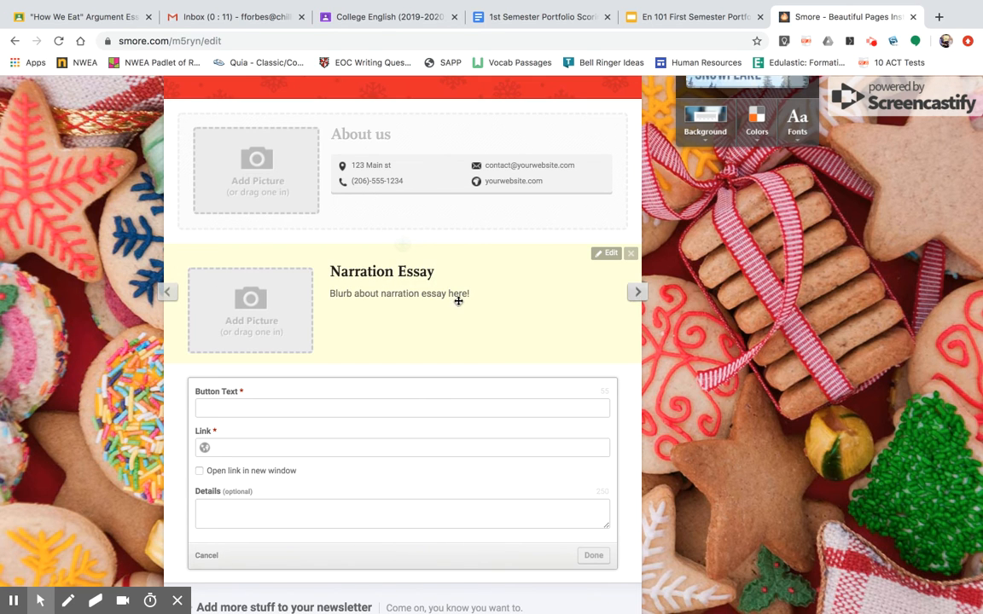
left_click(637, 294)
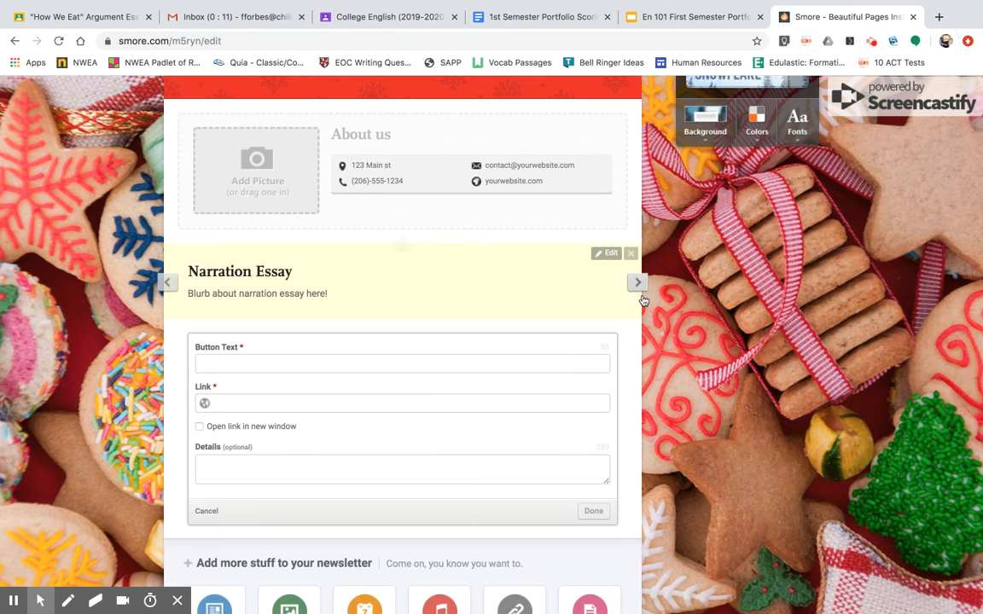
left_click(638, 284)
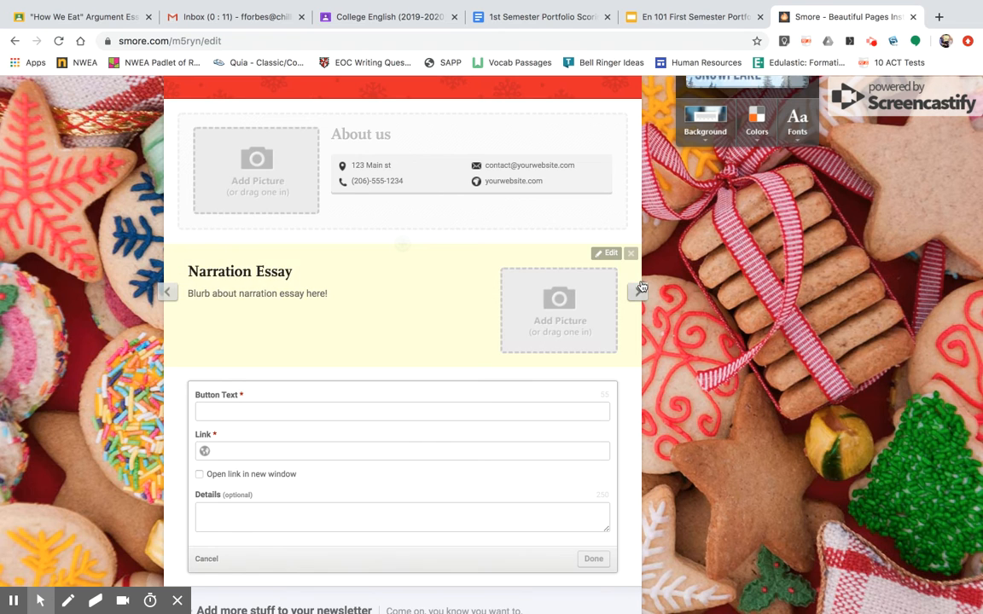
Set the button's text to "Click here to access my narration essay".
scroll(314, 350, "down", 2)
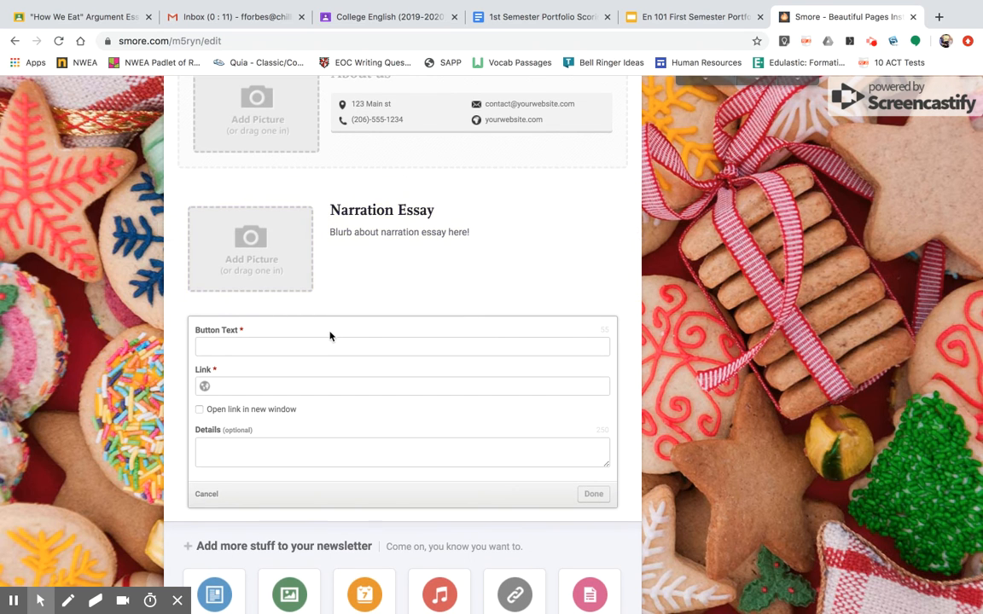
left_click(330, 347)
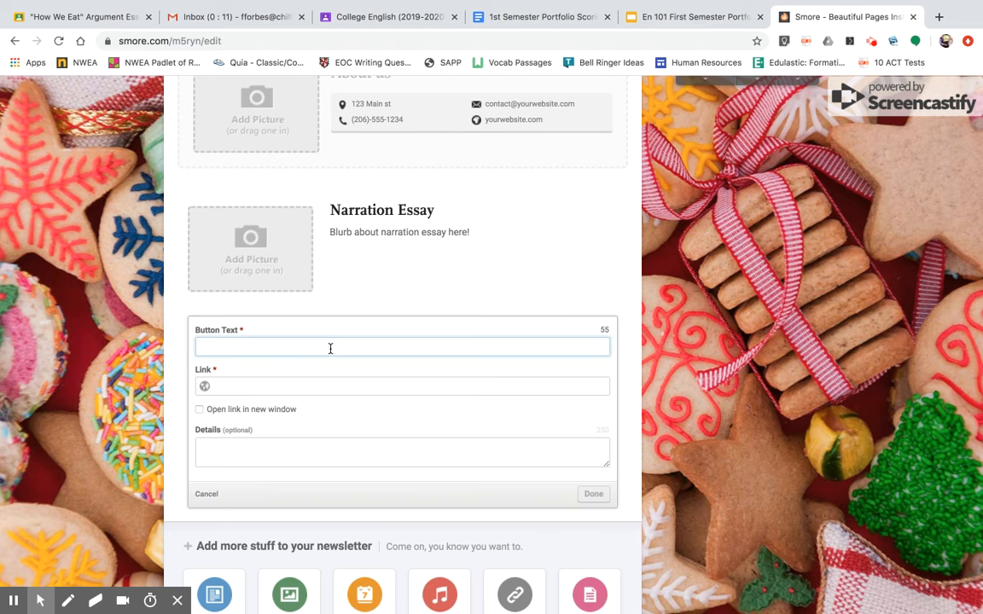
type("Clcik")
key("BackSpace")
key("BackSpace")
key("BackSpace")
key("BackSpace")
type("ick here to access my narration essay")
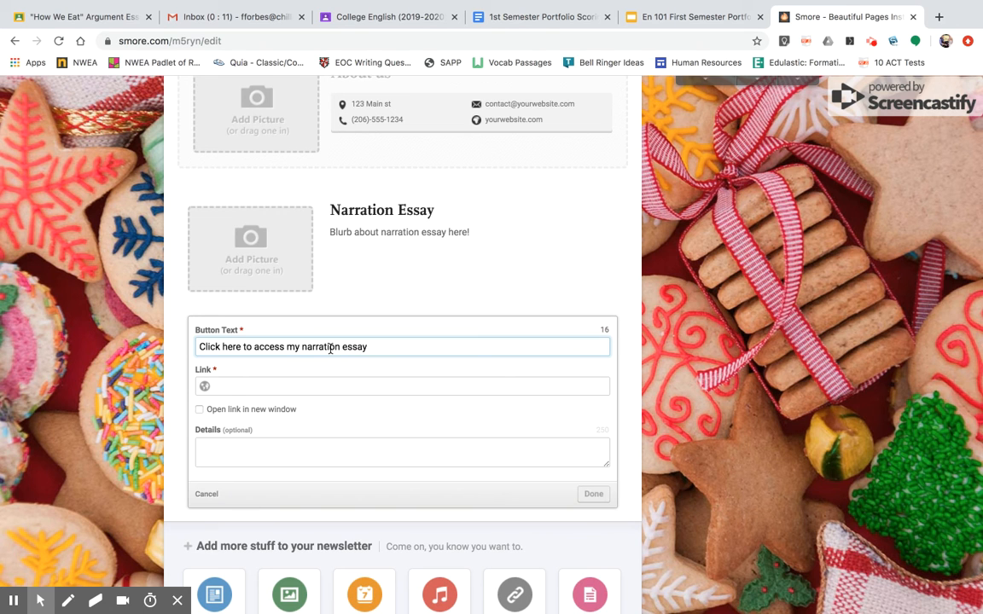
Link the button to the shareable URL of the 1st Semester Portfolio Scoring Guide document and make it open in a new window.
left_click(229, 386)
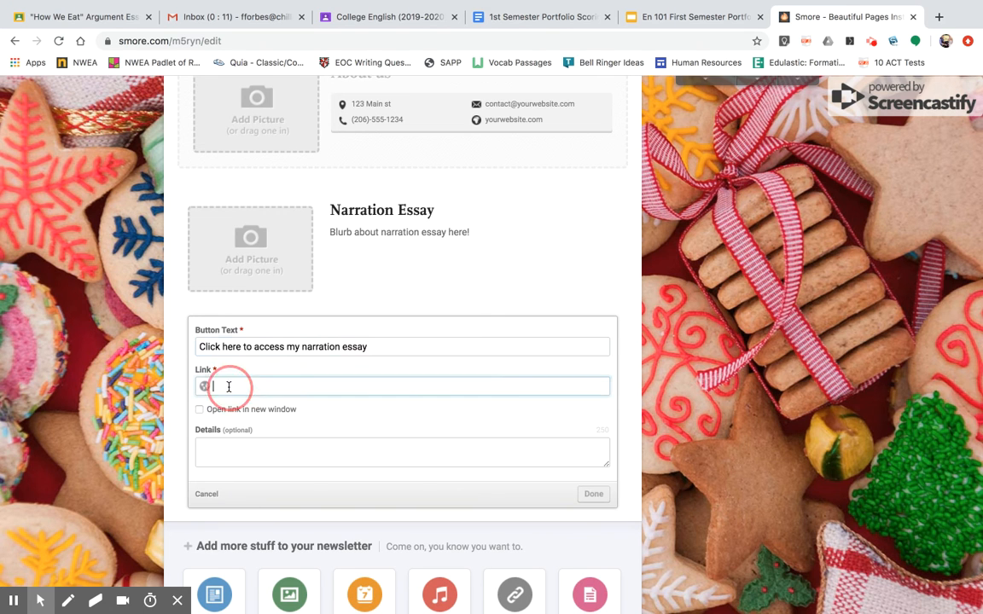
left_click(510, 21)
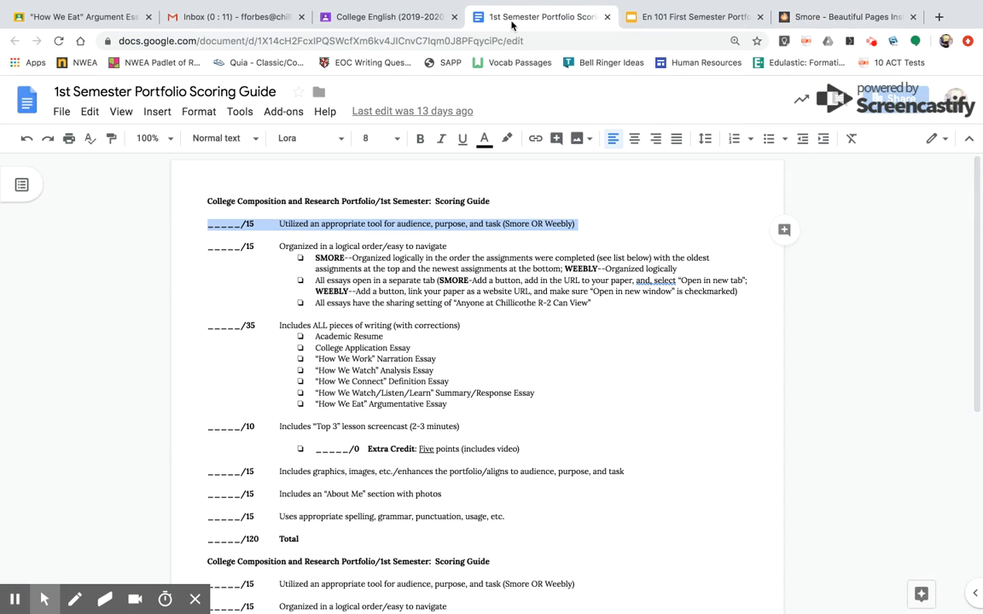
left_click(902, 101)
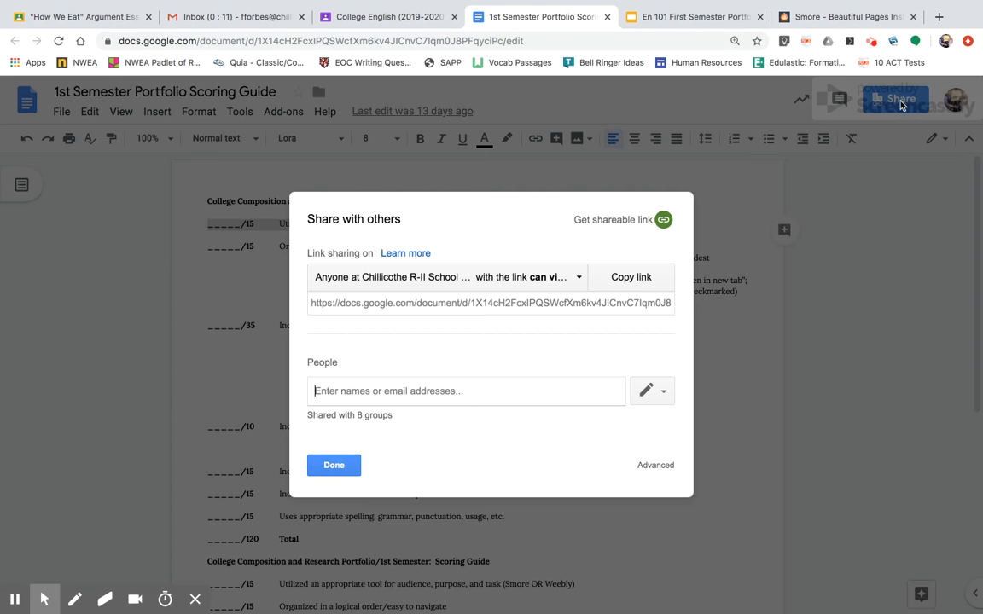
left_click(452, 302)
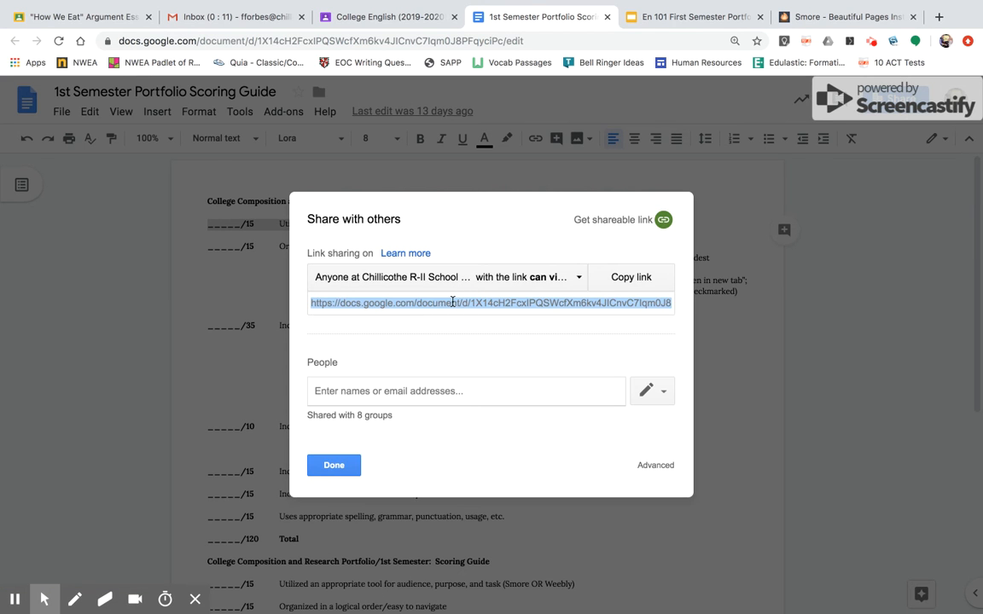
left_click(332, 464)
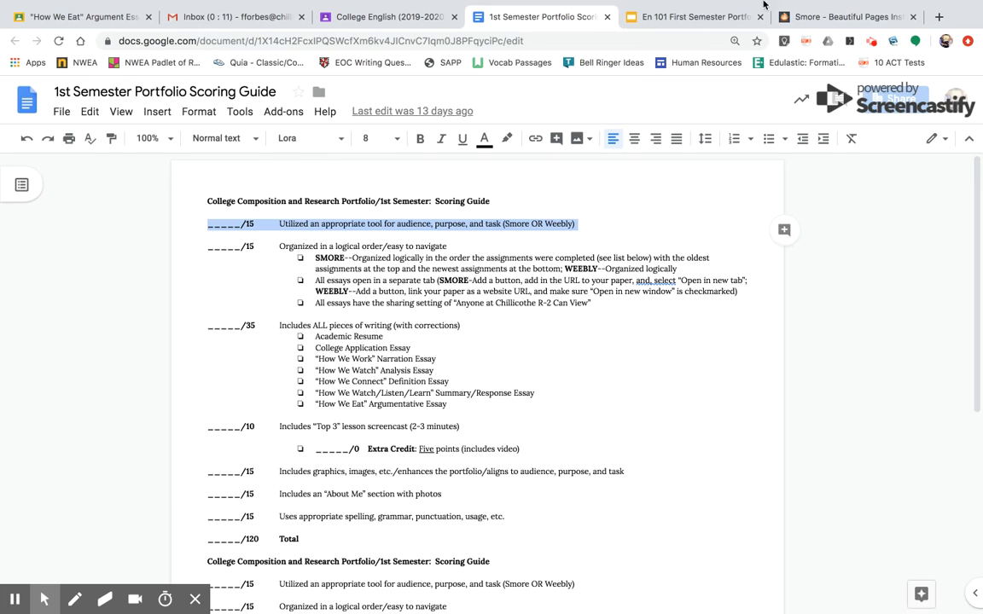
left_click(789, 13)
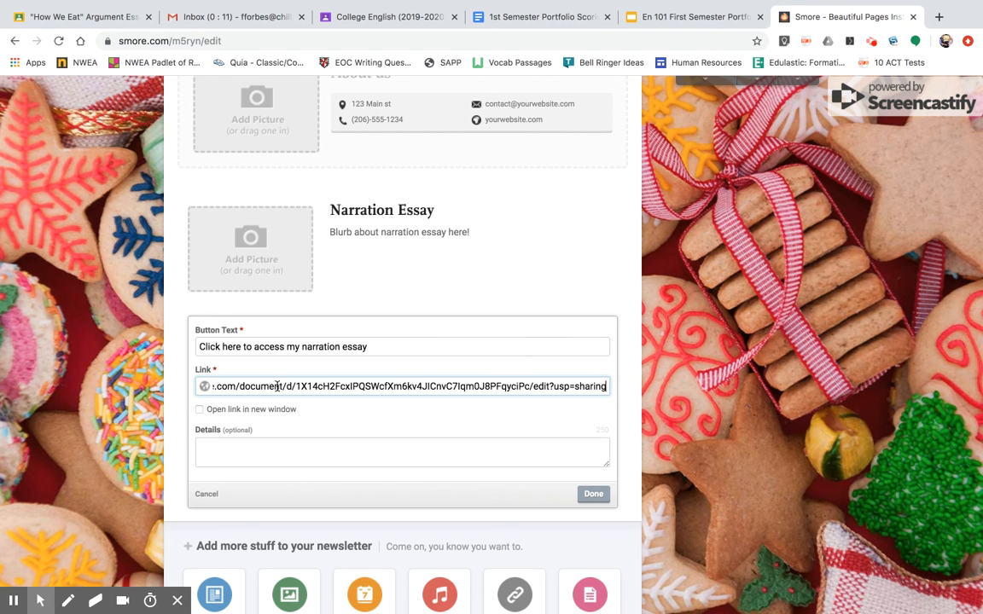
left_click(243, 411)
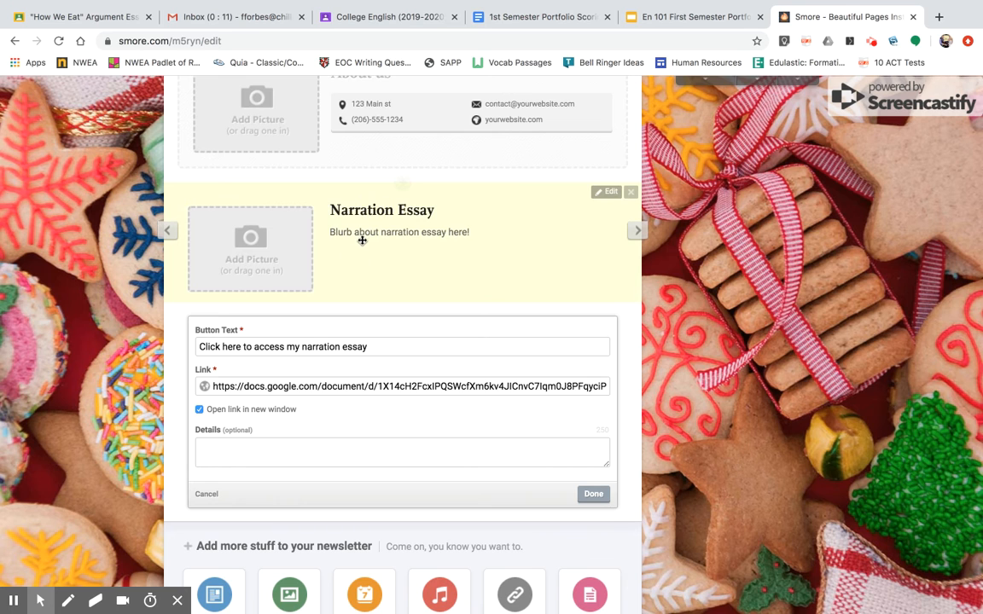
Add the details text "Blurb about narration essay (maybe)" to the narration essay button and save it.
left_click(273, 454)
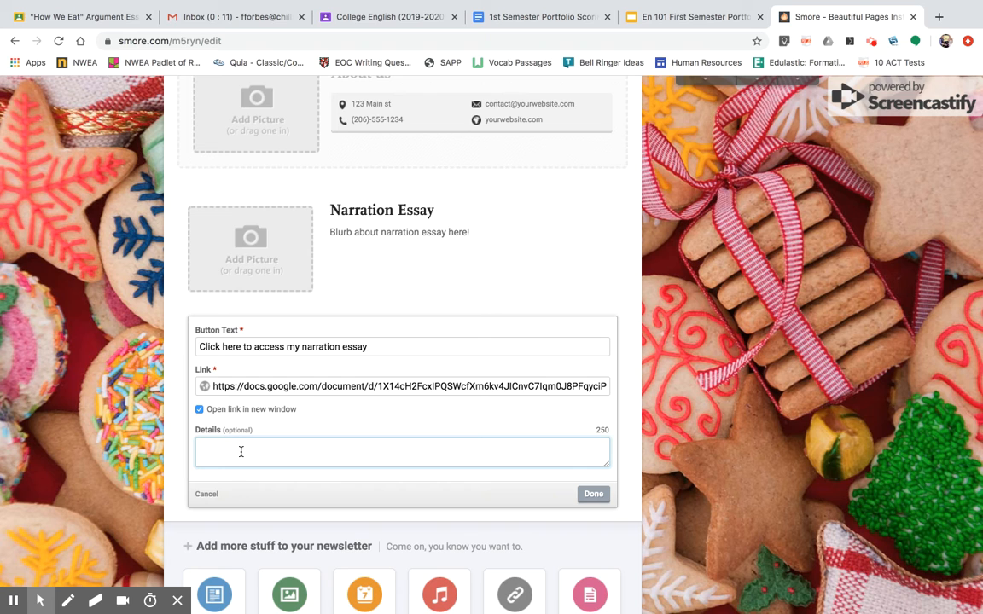
type("Blurb about narration essay (maye")
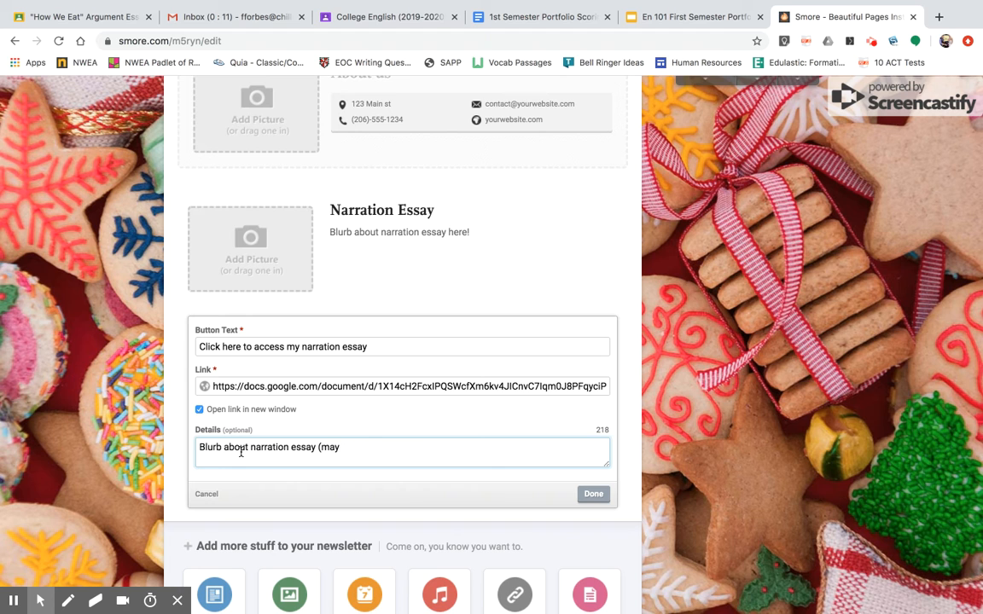
left_click(593, 494)
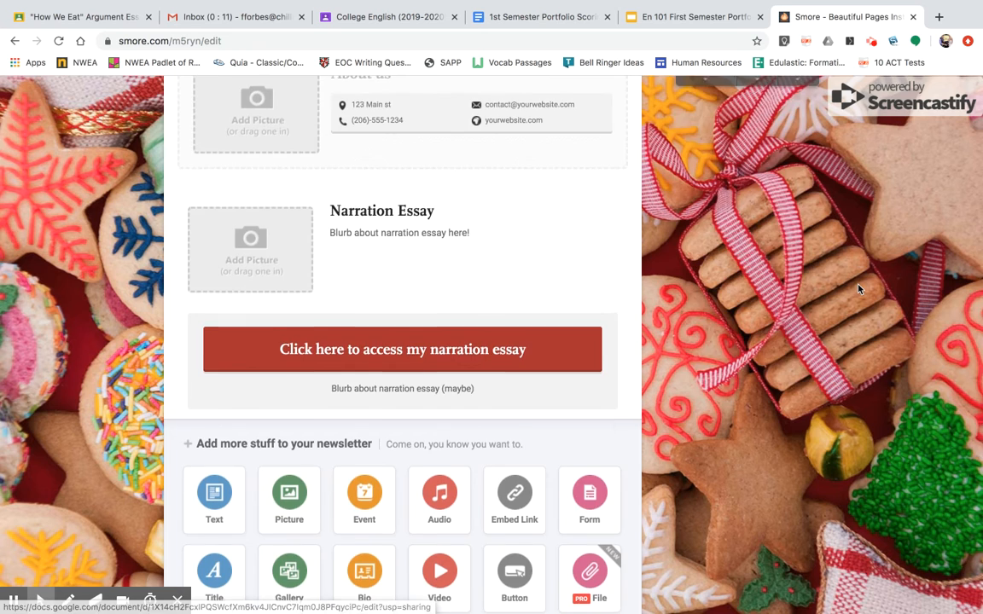
Finish editing to put the newsletter online, test the narration essay button's link, and return to the published newsletter.
scroll(771, 255, "up", 5)
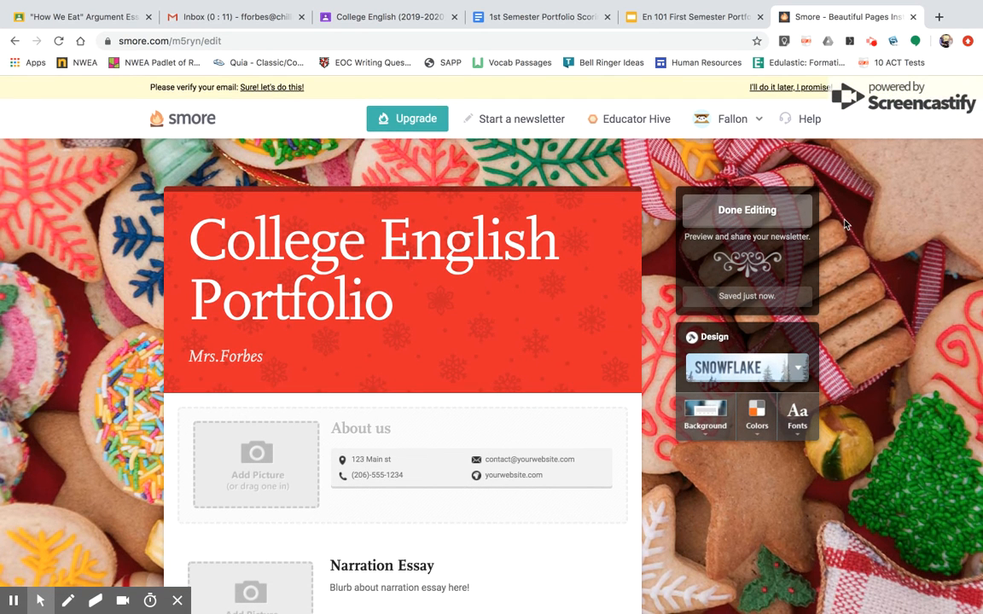
left_click(768, 211)
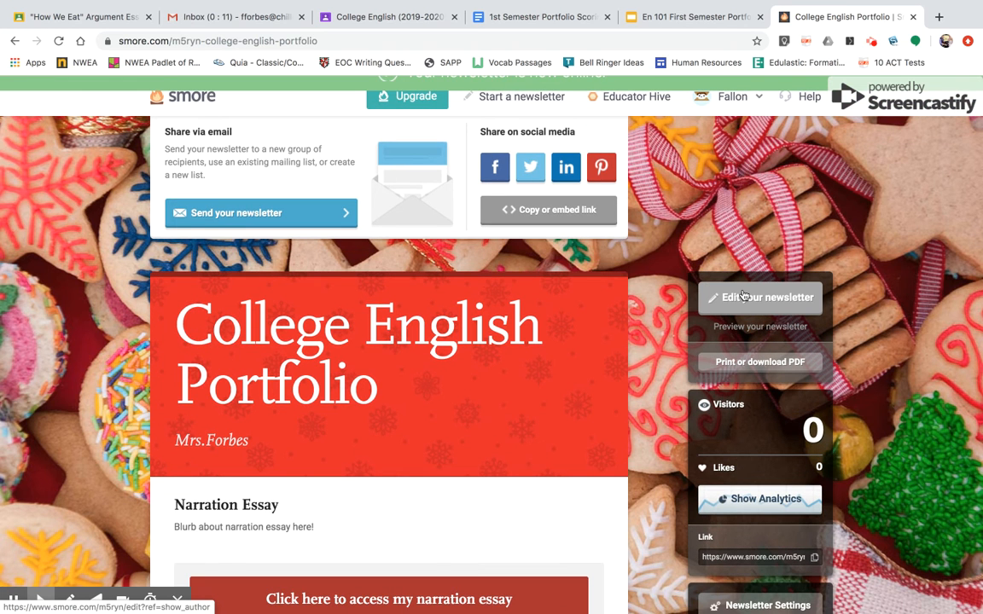
scroll(488, 352, "down", 3)
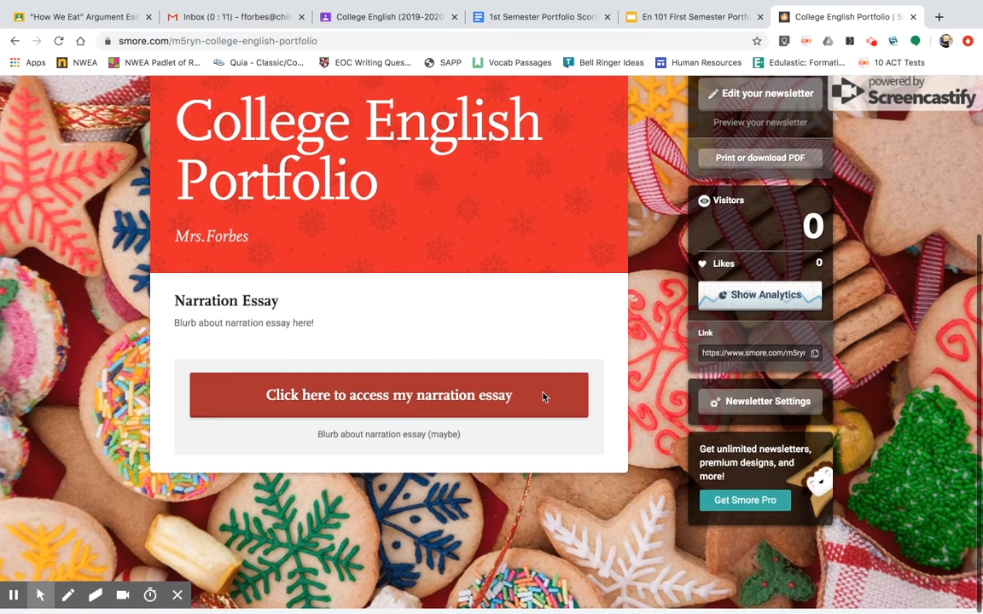
left_click(430, 416)
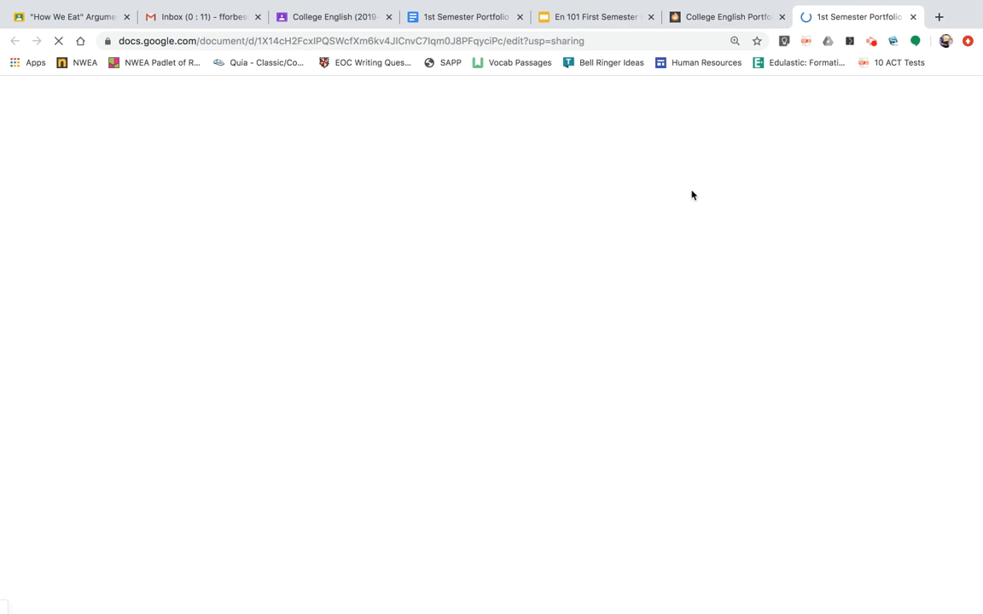
left_click(725, 17)
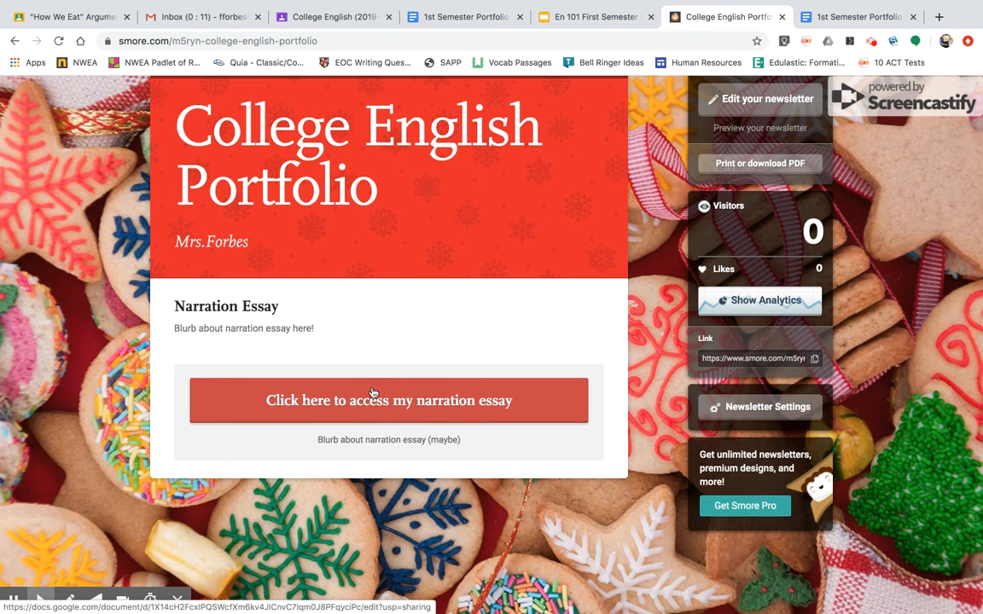
Reopen the newsletter for editing and move the Narration Essay block and its button above the About us block.
left_click(730, 99)
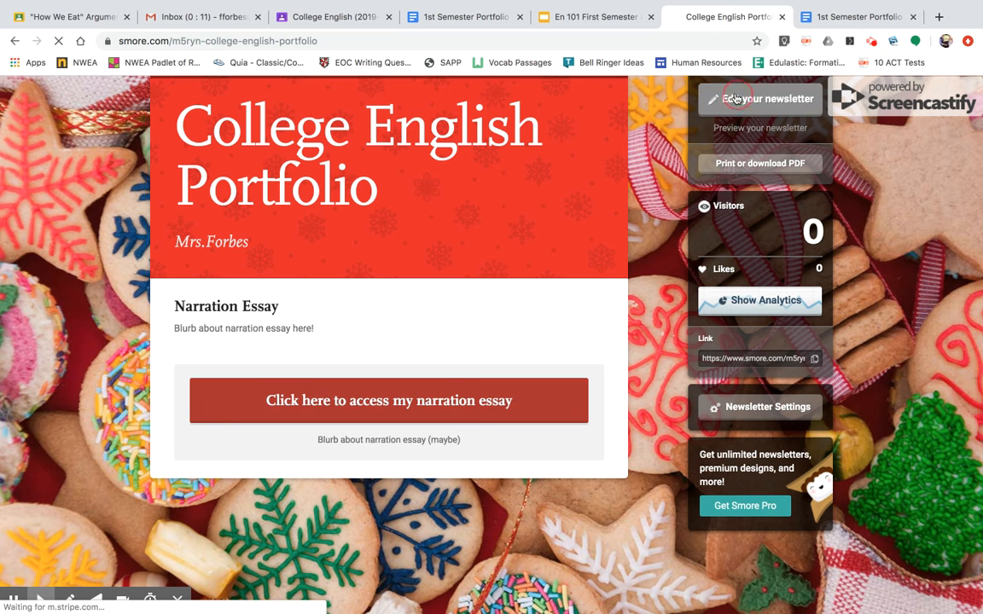
scroll(393, 449, "down", 4)
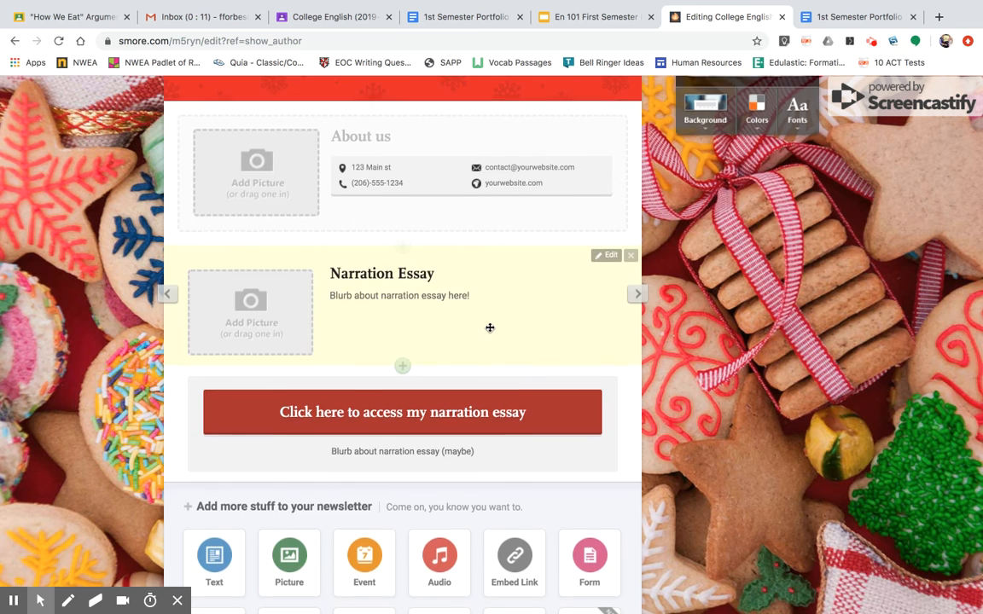
scroll(488, 341, "up", 3)
left_click_drag(474, 377, 471, 342)
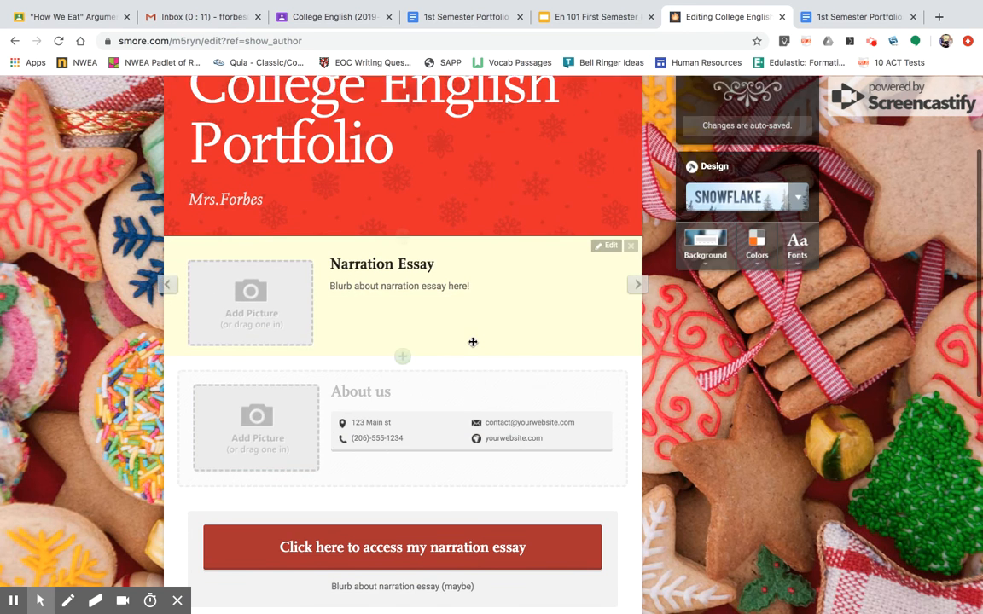
scroll(471, 349, "down", 3)
left_click_drag(469, 384, 460, 218)
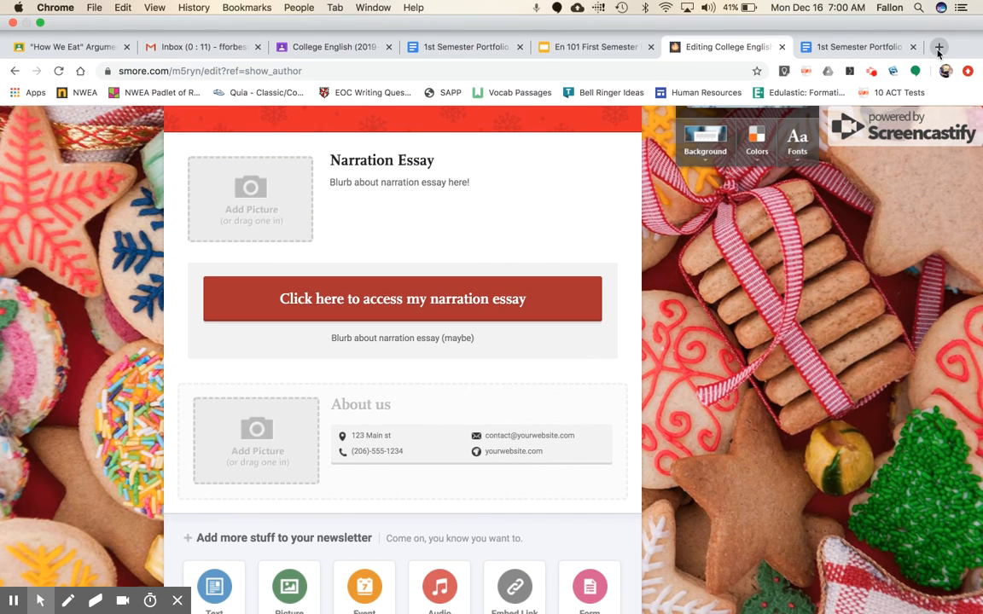
Search Google Images for "pictures of coffee" in a new browser tab.
left_click(938, 47)
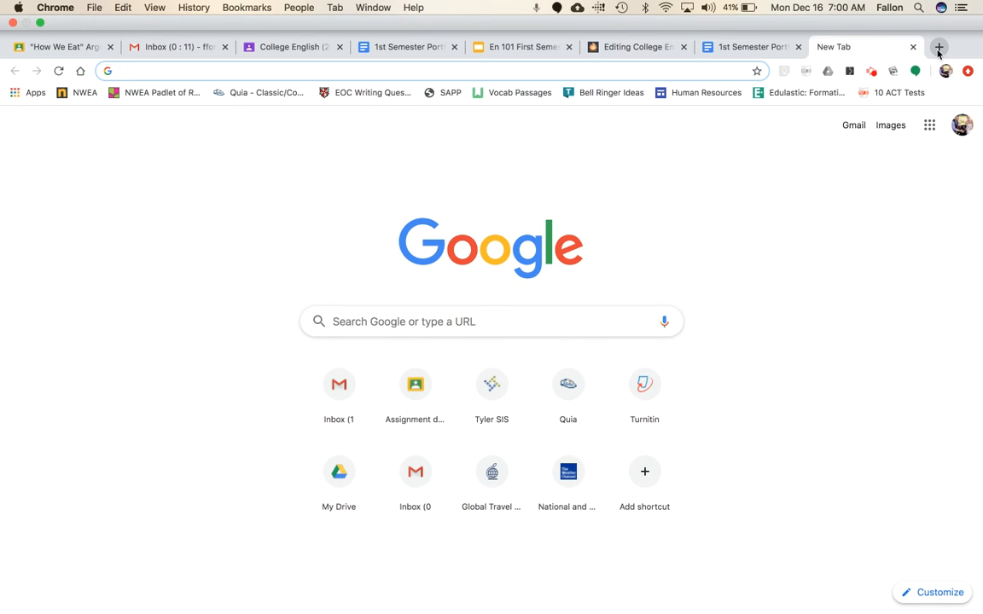
type("pictures of cof")
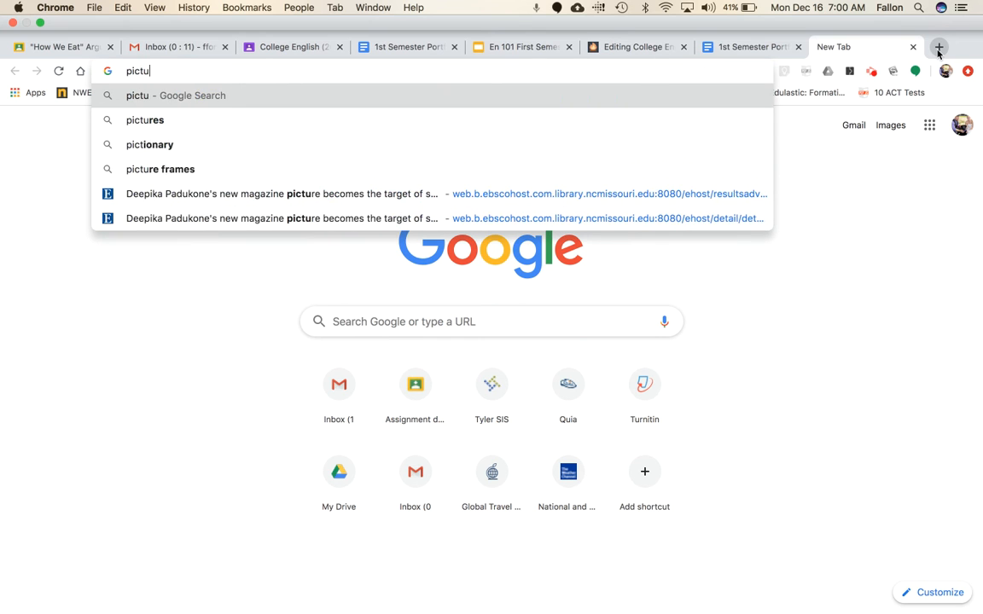
type("fee")
key("Return")
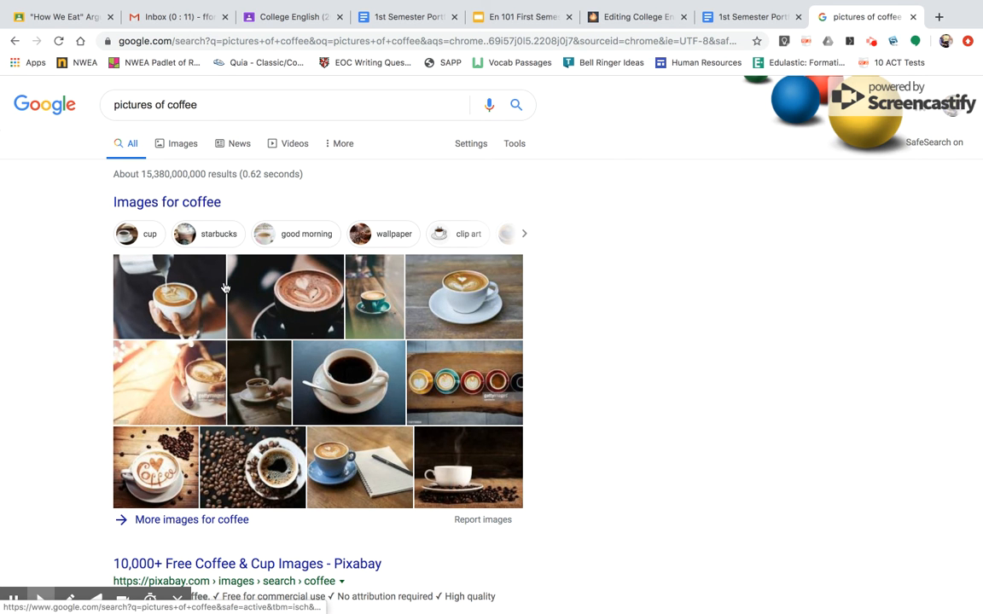
left_click(183, 145)
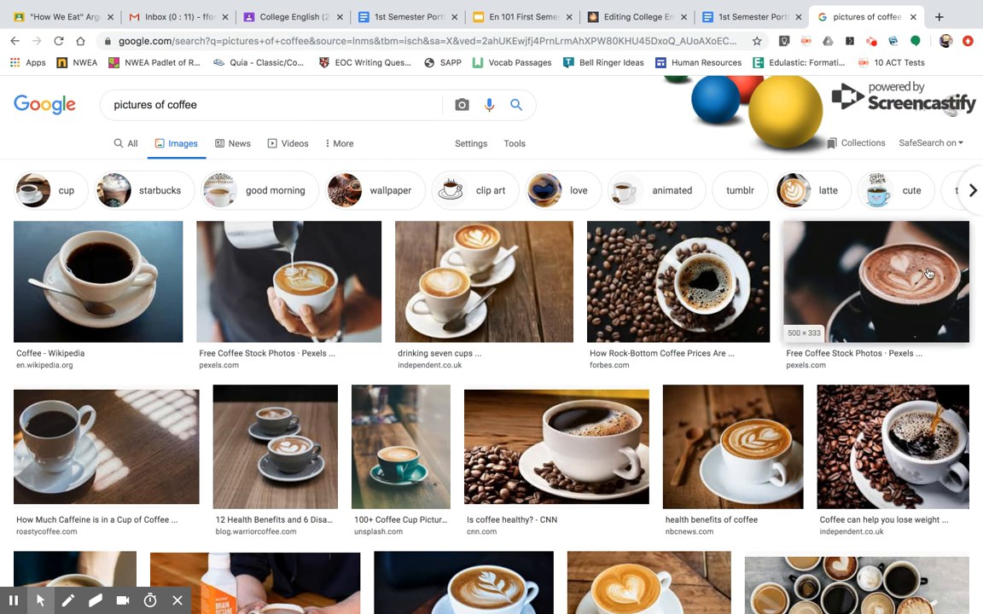
right_click(900, 273)
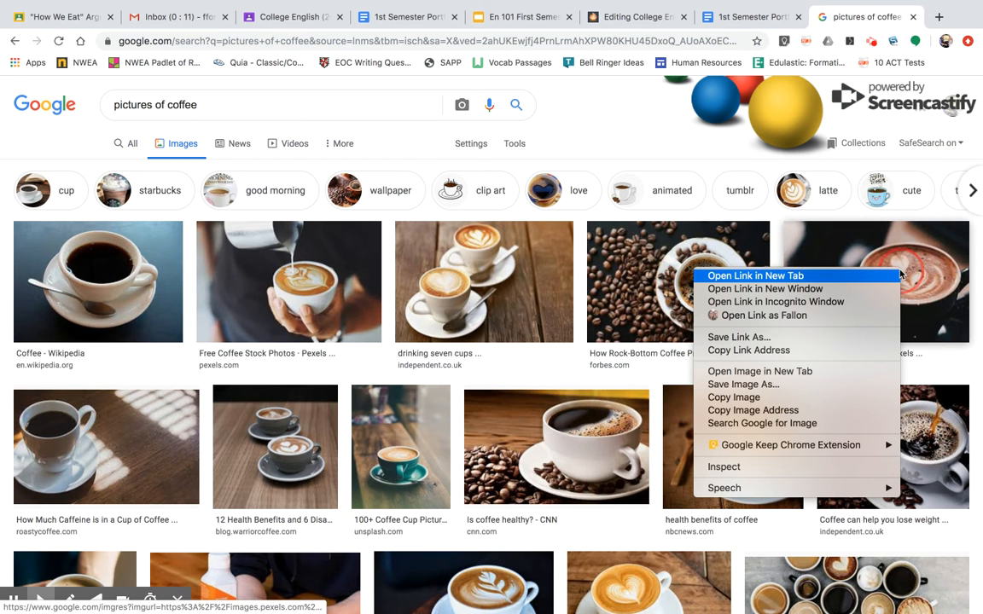
left_click(615, 20)
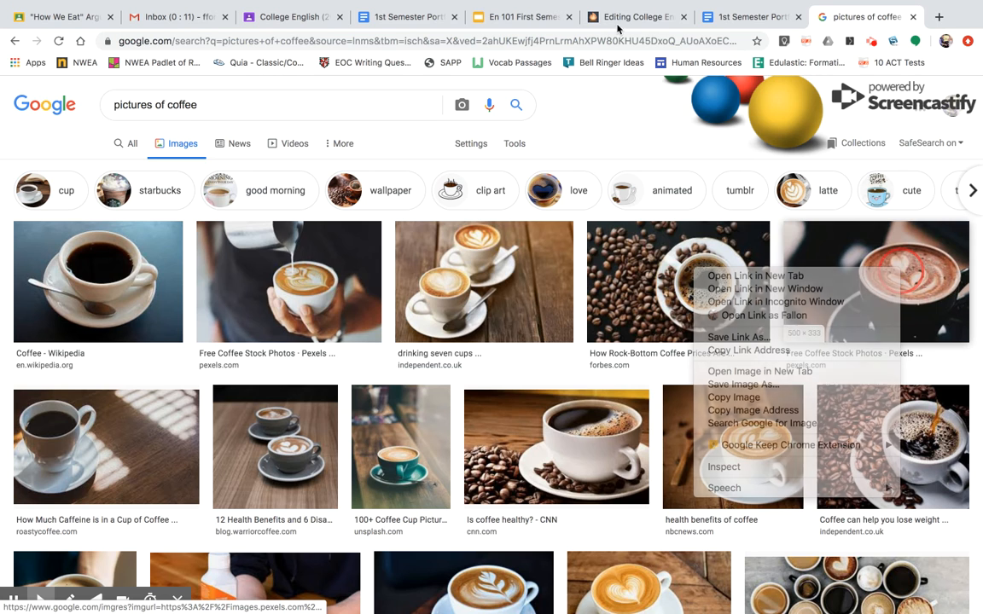
left_click(616, 19)
left_click(250, 166)
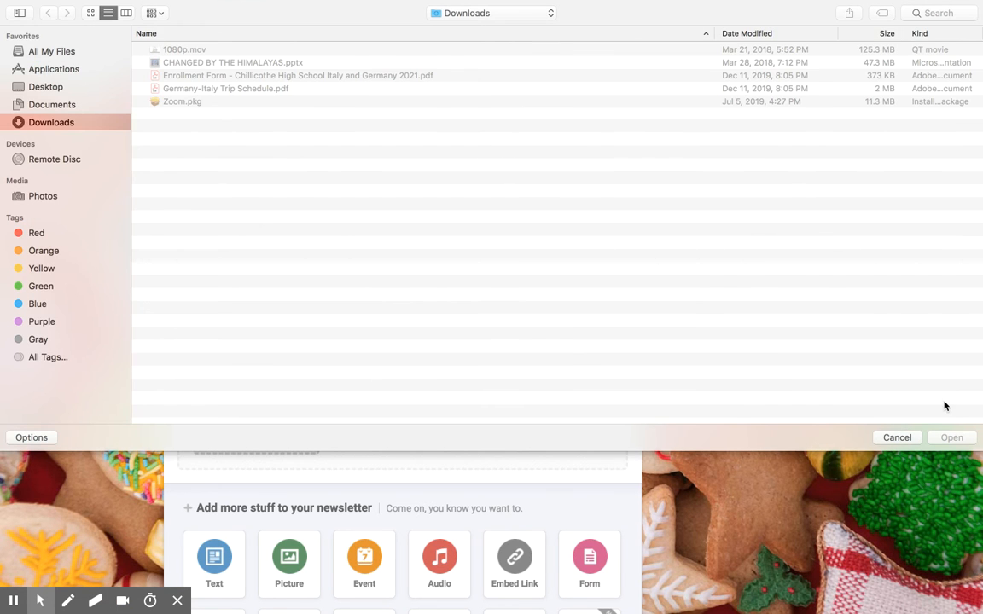
left_click(887, 436)
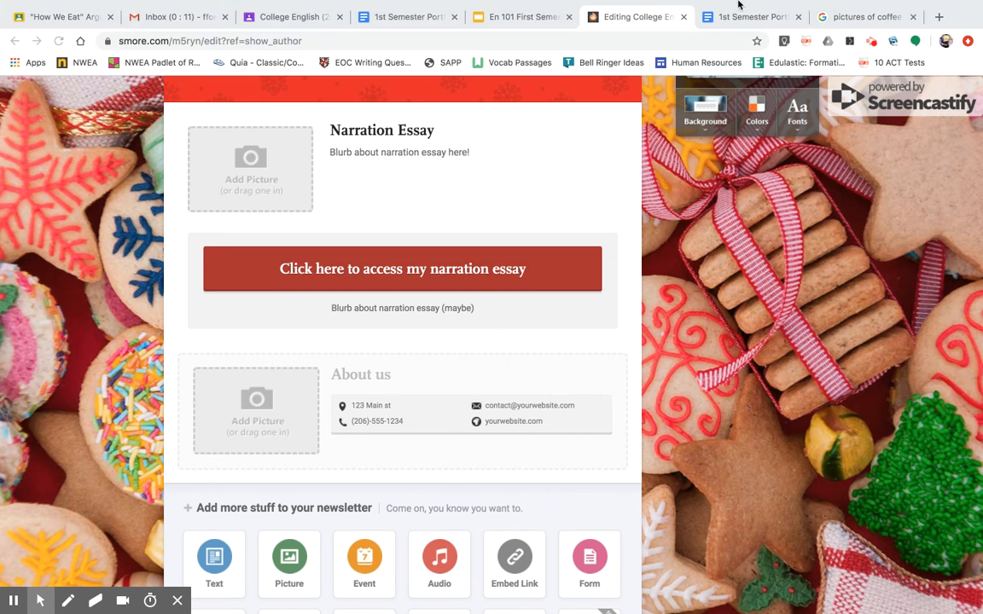
Enlarge the Pexels photo of latte art in a dark cup, take the browser out of full screen and save the photo to the desktop.
left_click(850, 15)
right_click(678, 311)
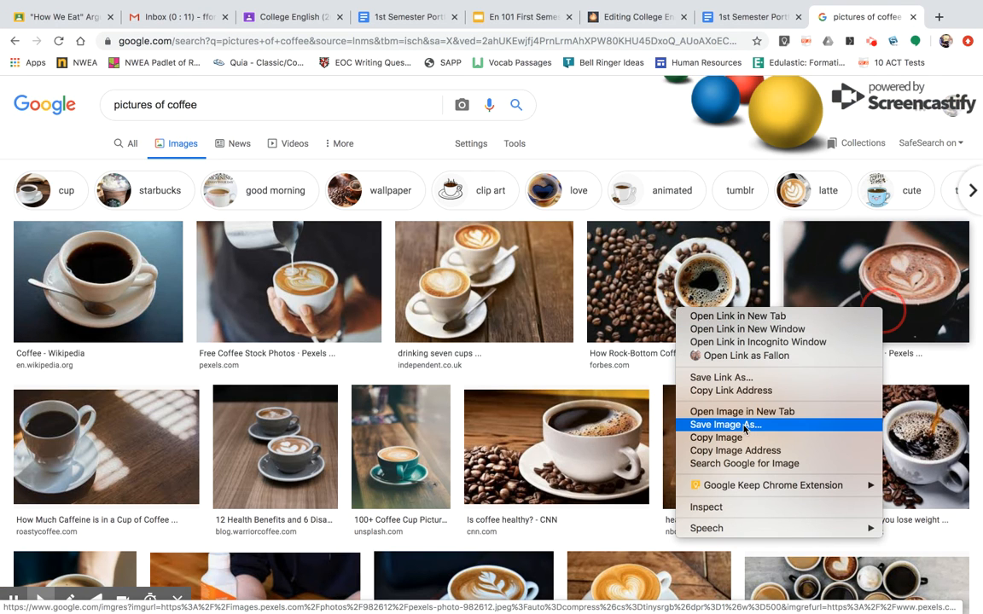
left_click(65, 5)
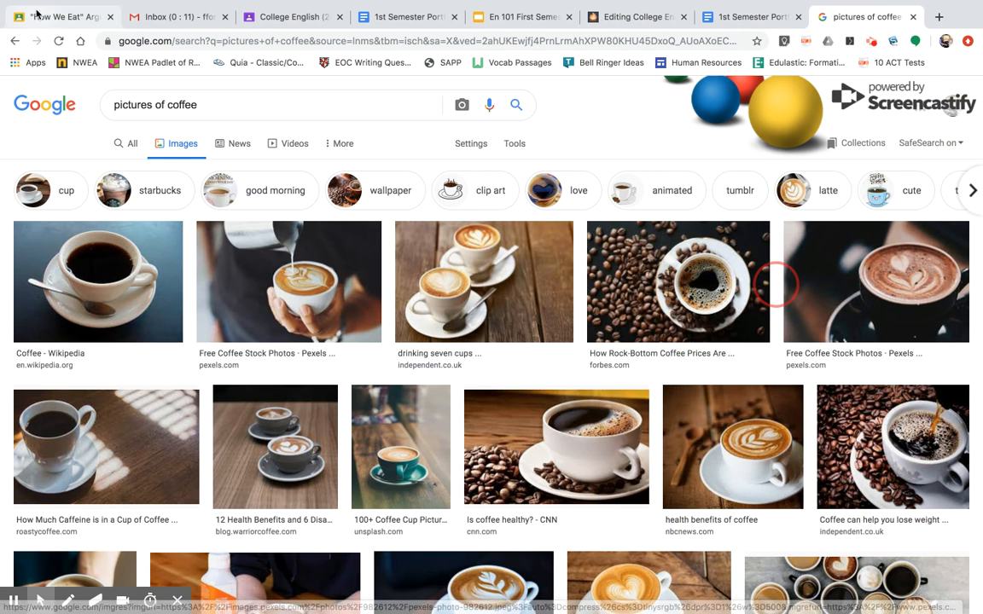
left_click(837, 328)
right_click(801, 233)
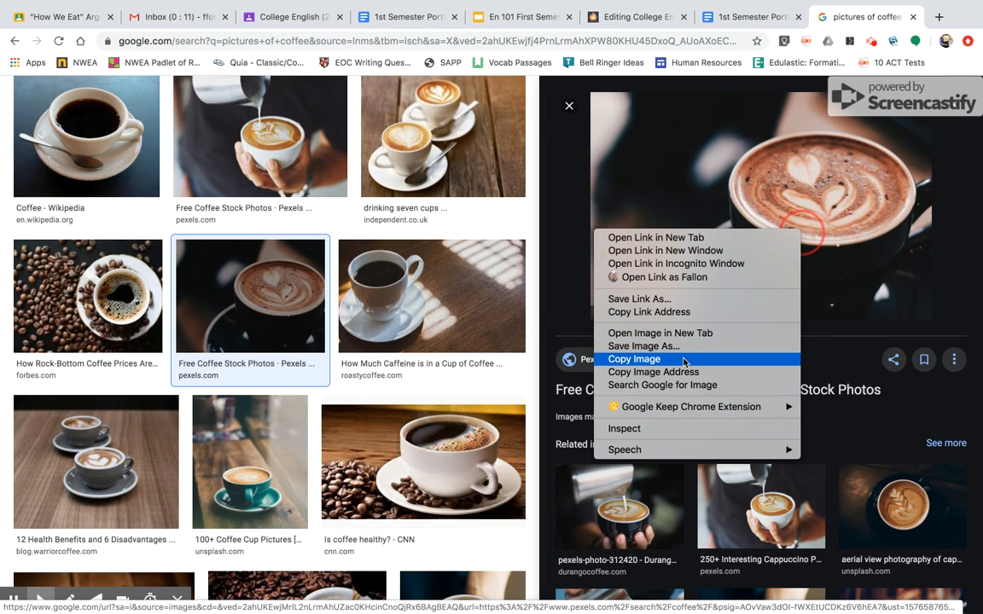
left_click(43, 7)
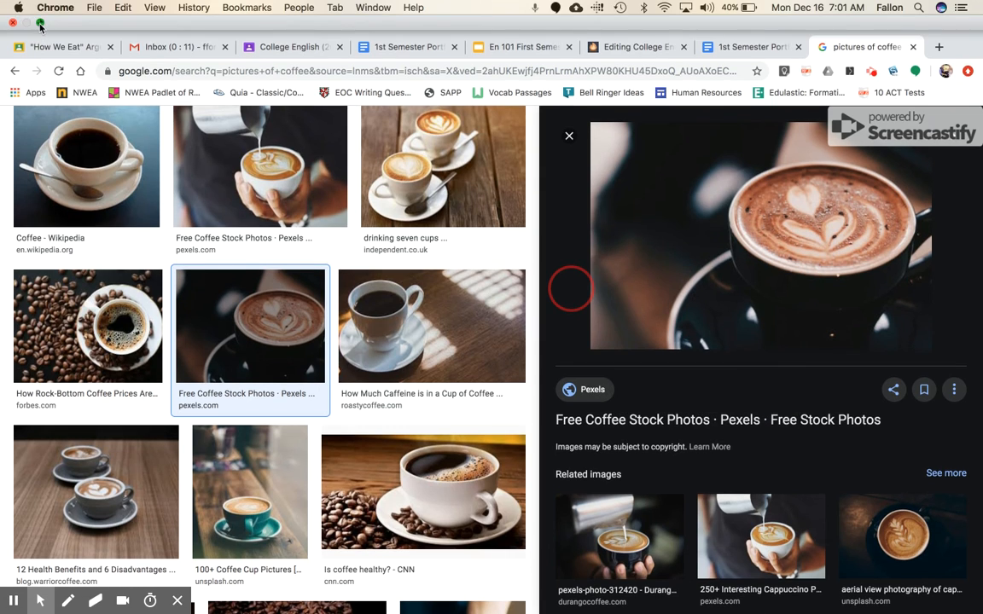
left_click(40, 24)
left_click_drag(738, 208, 921, 196)
left_click_drag(981, 210, 981, 210)
scroll(930, 171, "down", 2)
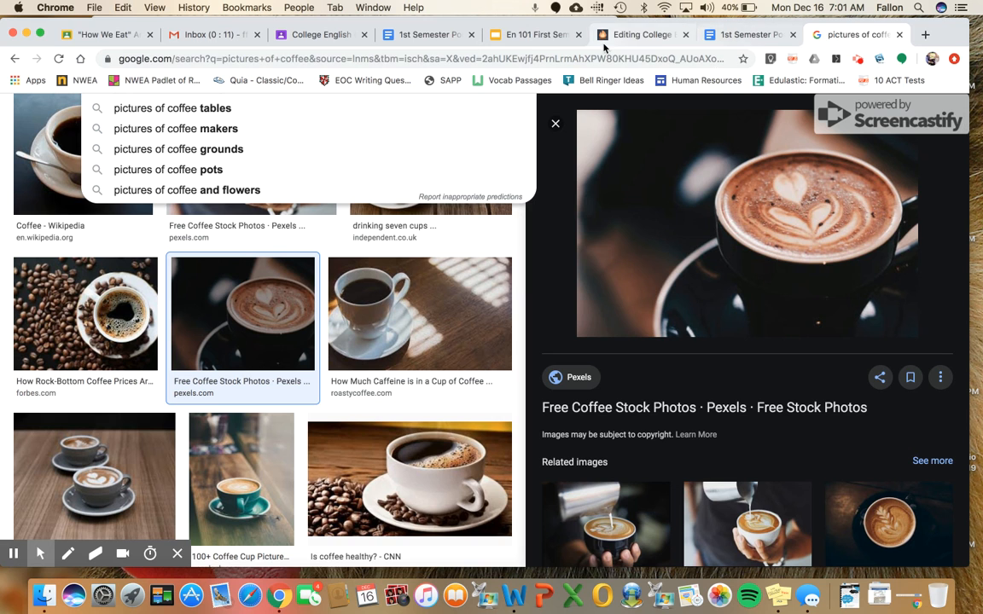
Upload pexels-photo-982612.jpg from the Desktop folder as the Narration Essay block's picture in the Smore newsletter.
left_click(619, 37)
left_click(220, 181)
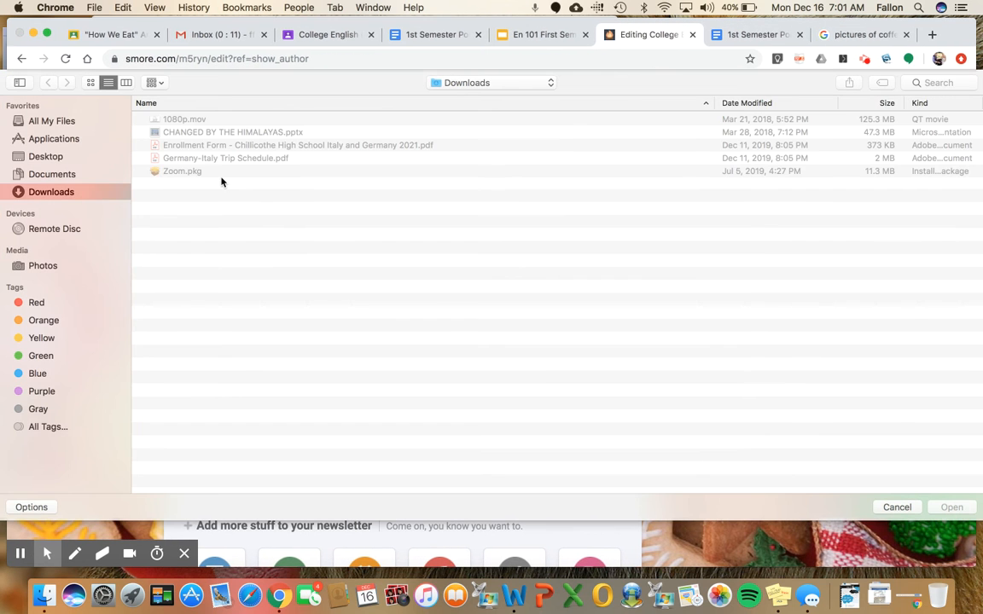
left_click(63, 171)
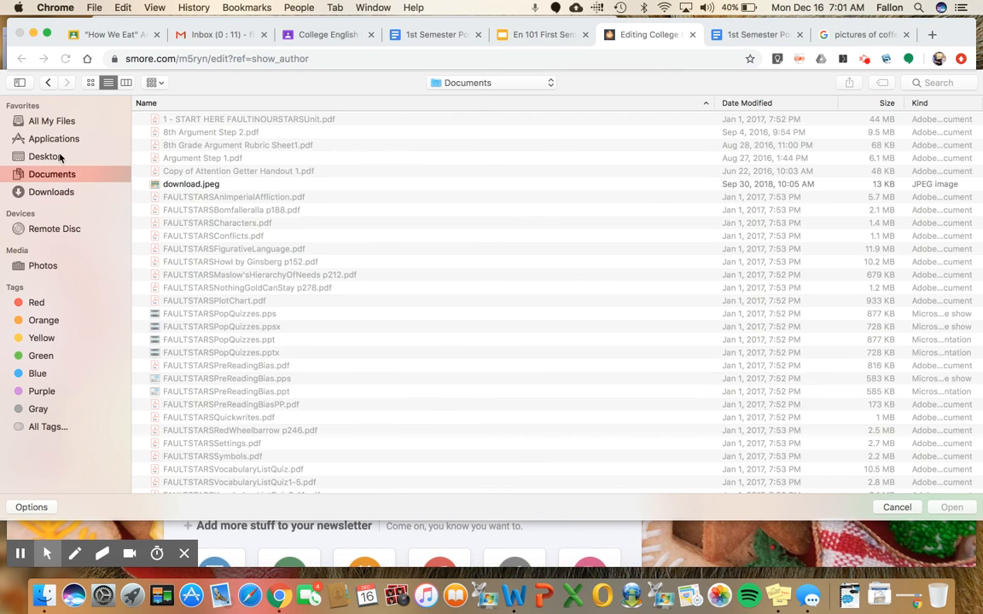
left_click(51, 157)
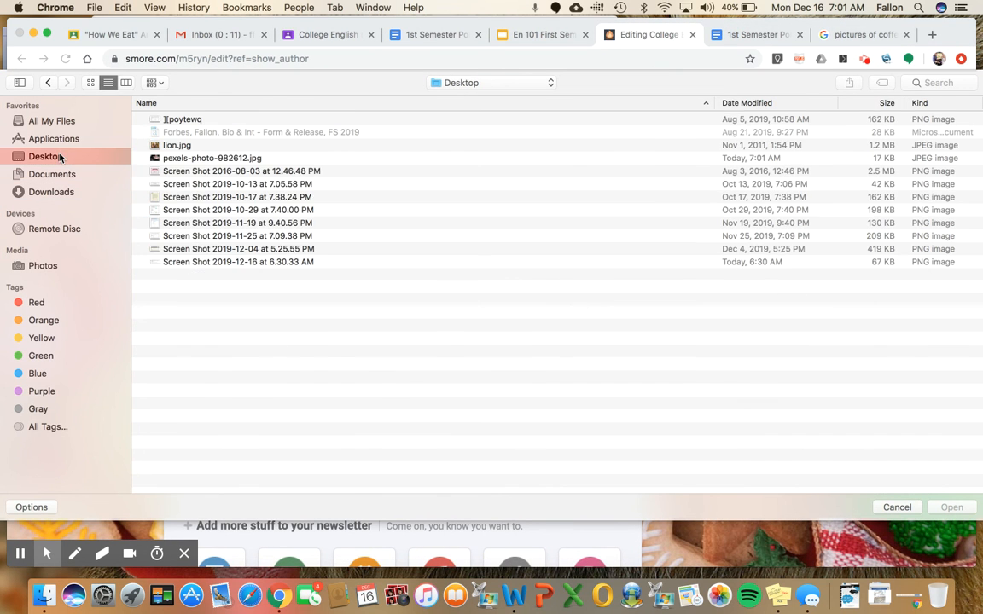
left_click(186, 158)
left_click(950, 507)
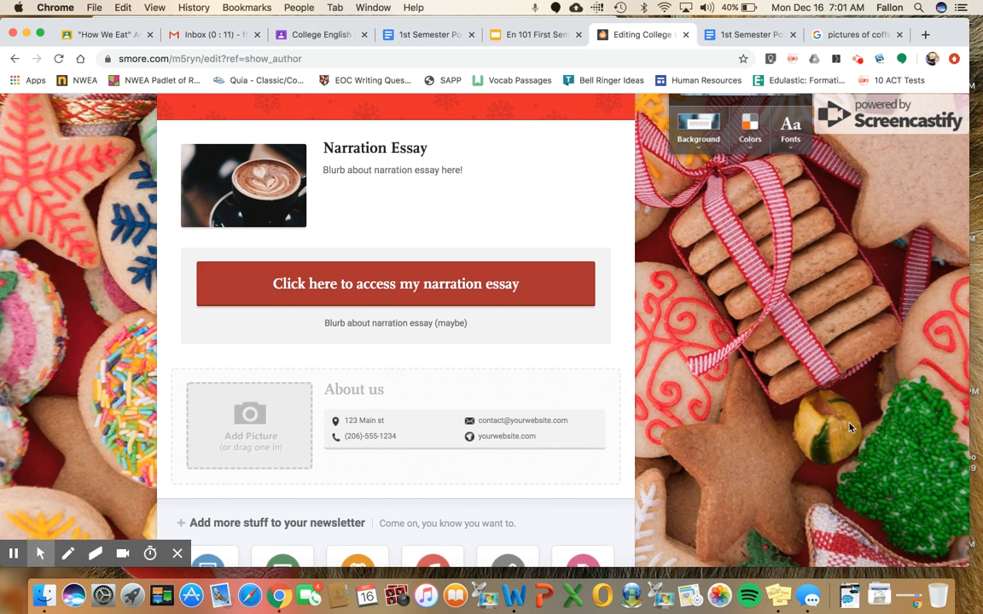
Switch to the College English class in Google Classroom and review the First Semester Portfolio assignment's submission instructions.
scroll(764, 381, "up", 5)
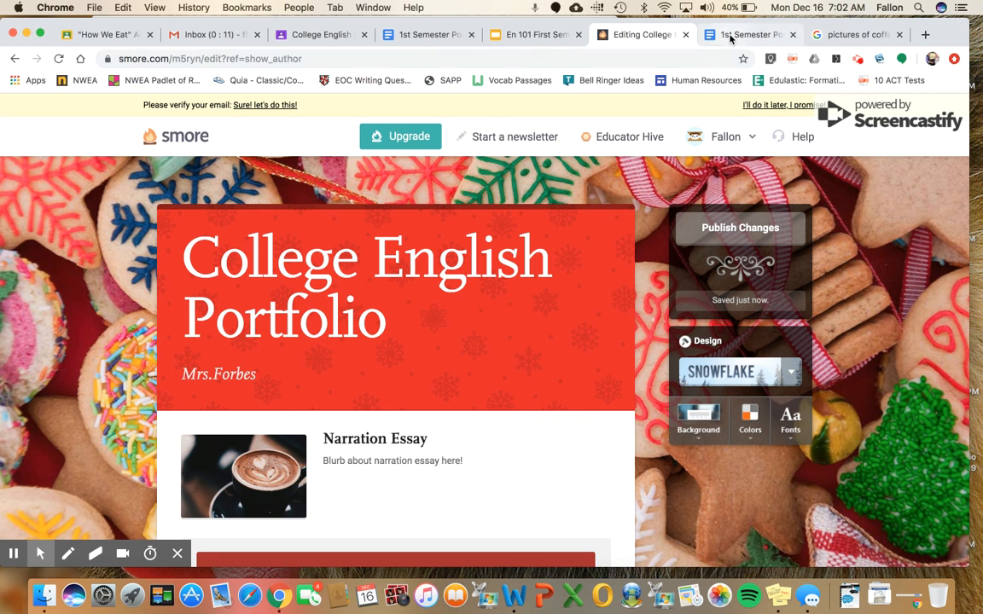
left_click(290, 38)
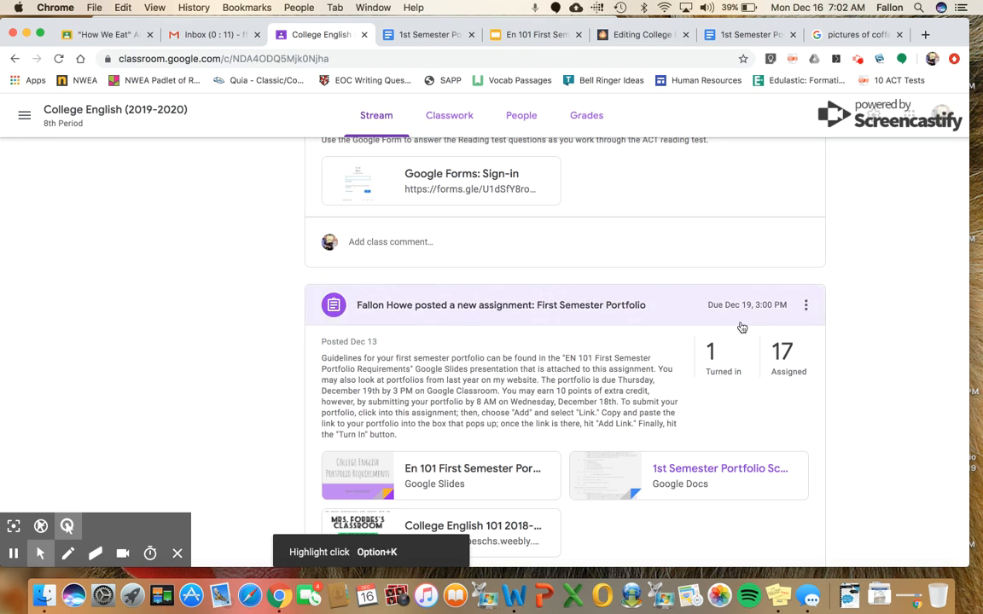
left_click(858, 59)
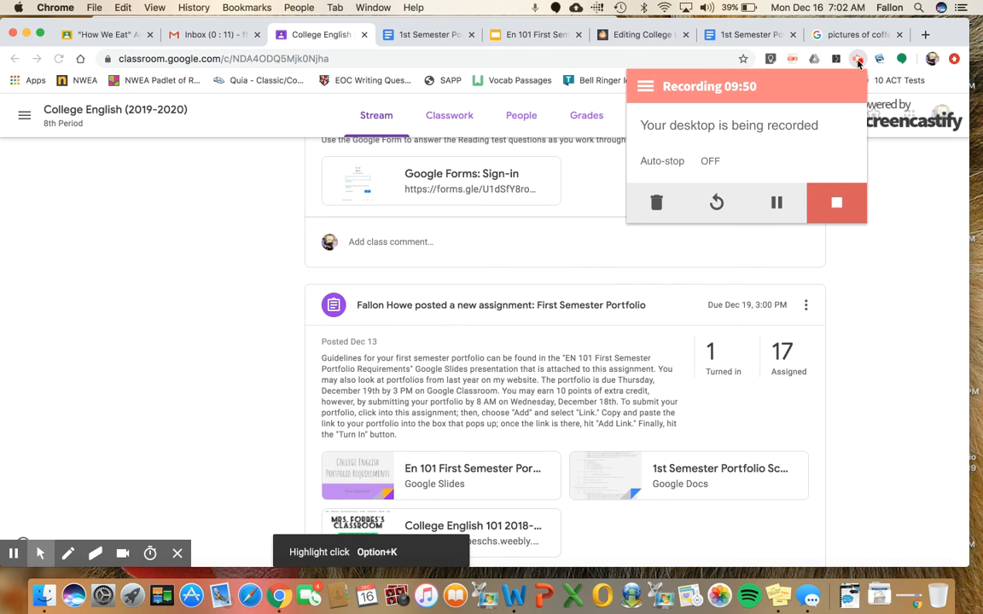